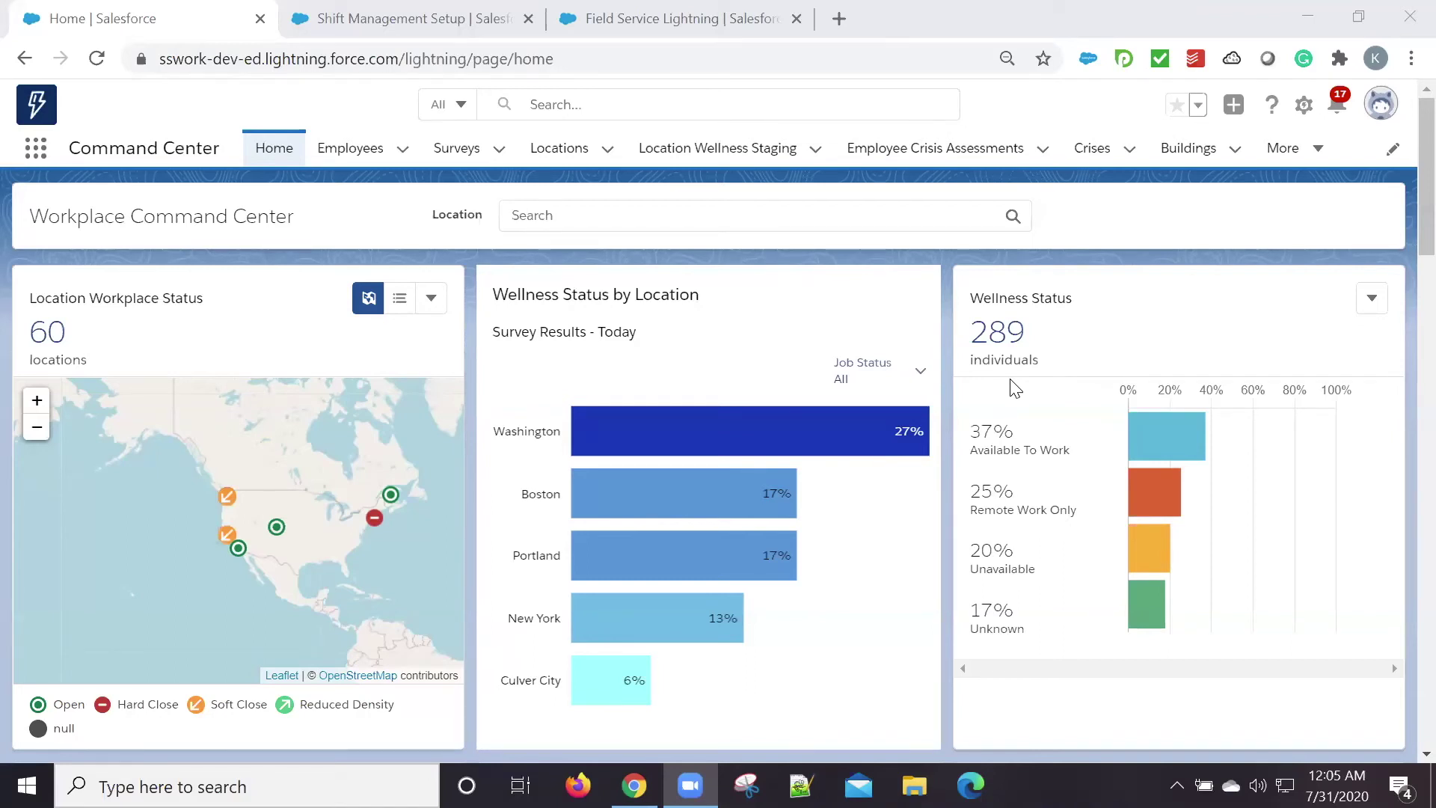
Switch the Location Workplace Status card to its list view and review the locations grouped by status.
click(1015, 388)
drag(1015, 388, 271, 724)
click(672, 344)
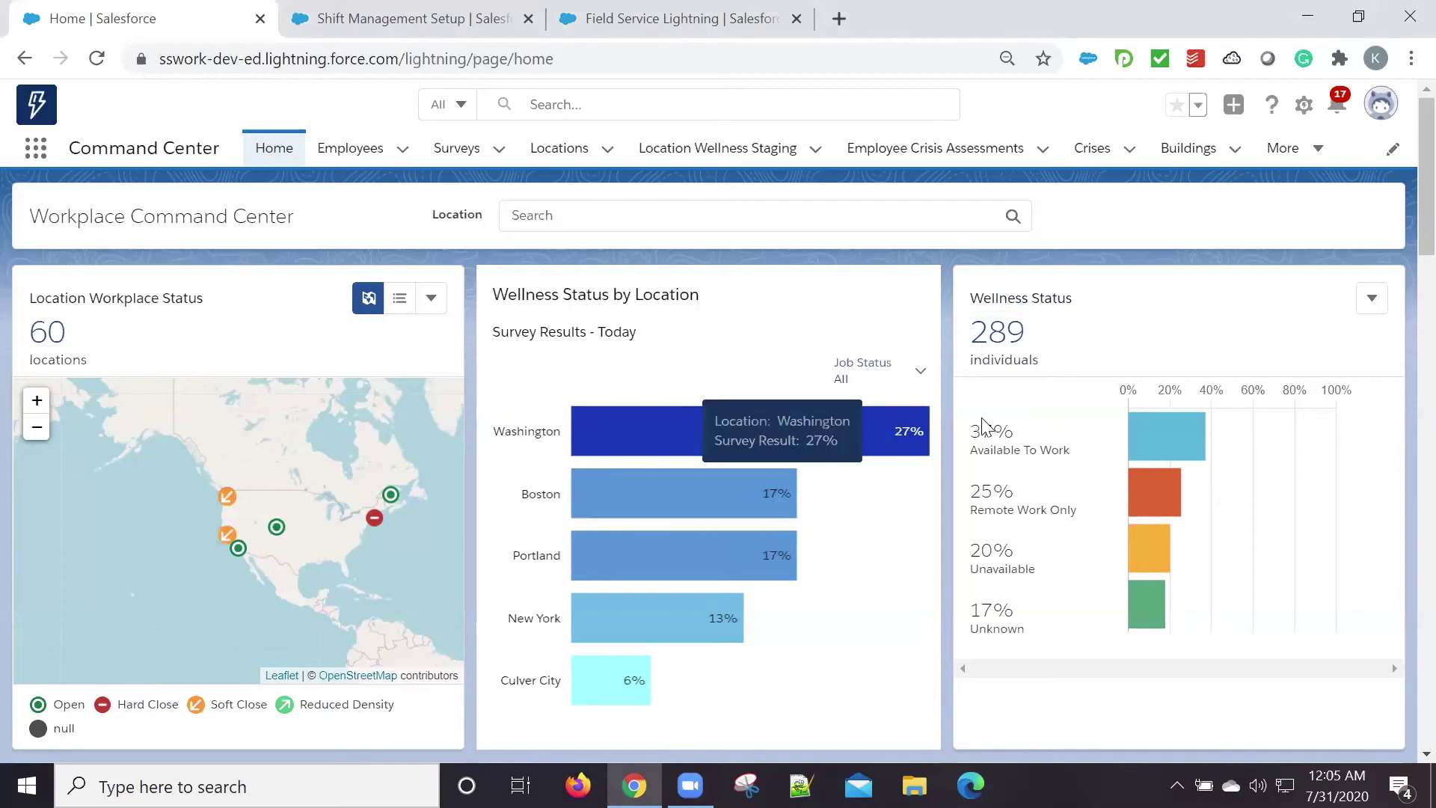
click(399, 301)
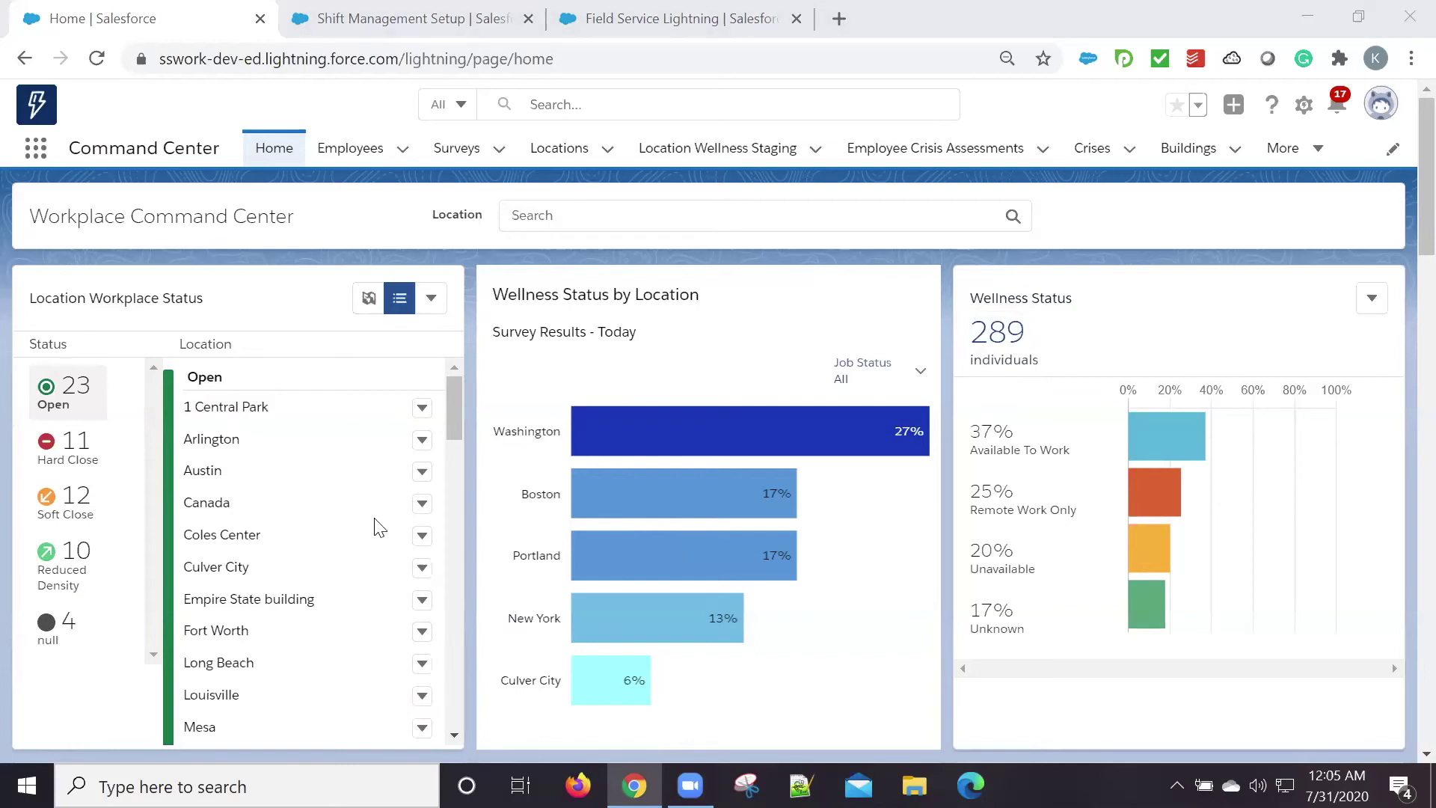
drag(452, 416, 513, 676)
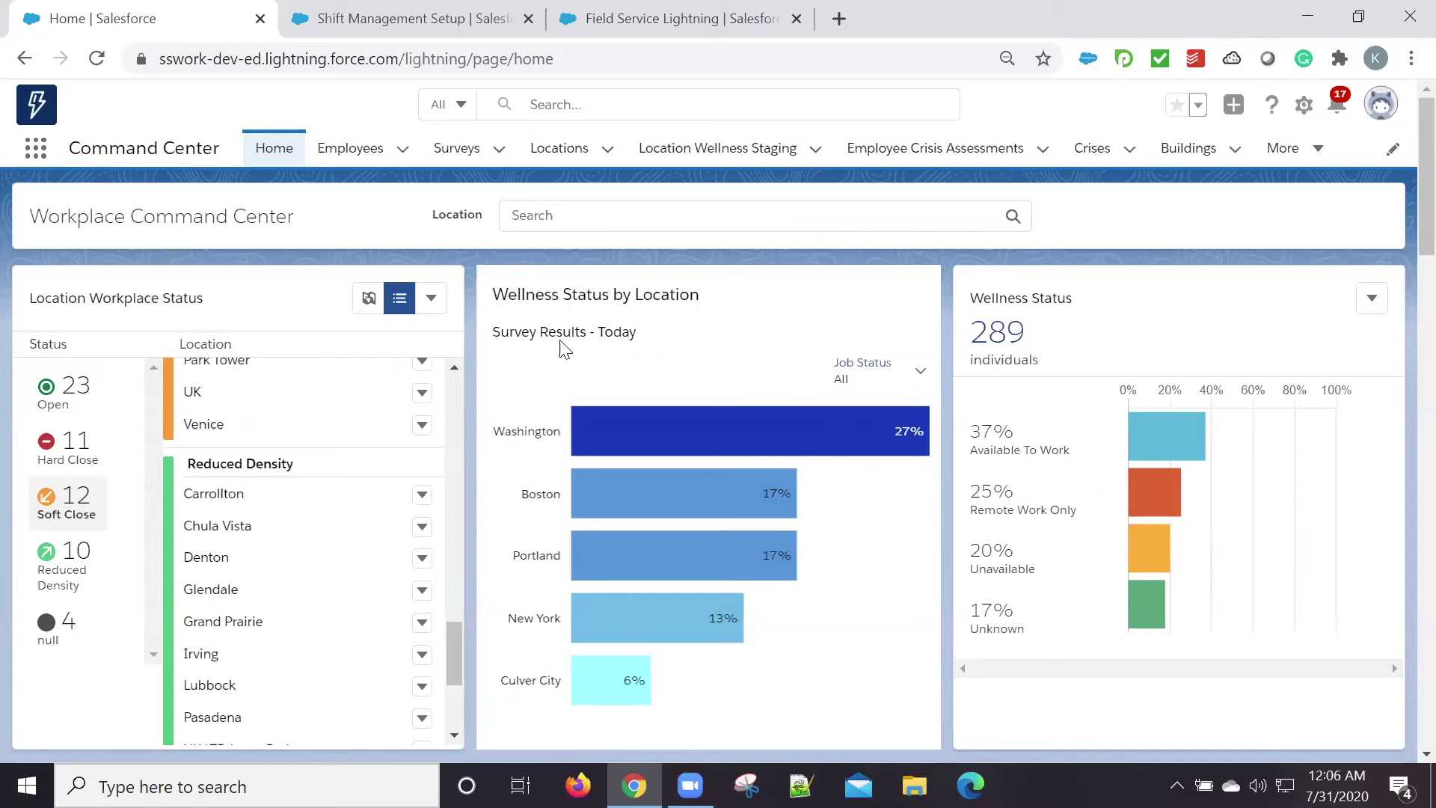
Examine the survey results by location and the individual and percentage details for each category in the Wellness Status chart.
mouse_move(735, 452)
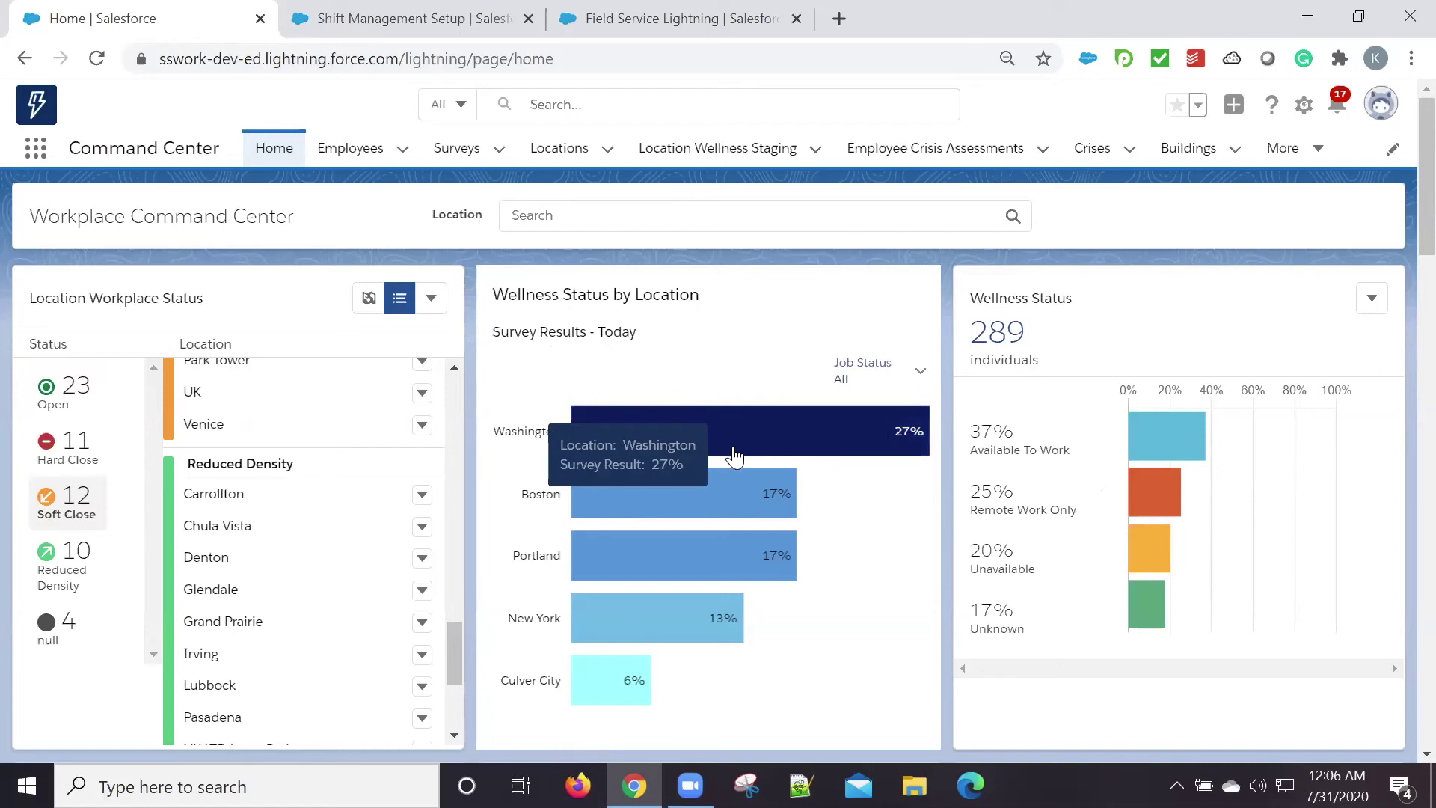
mouse_move(732, 491)
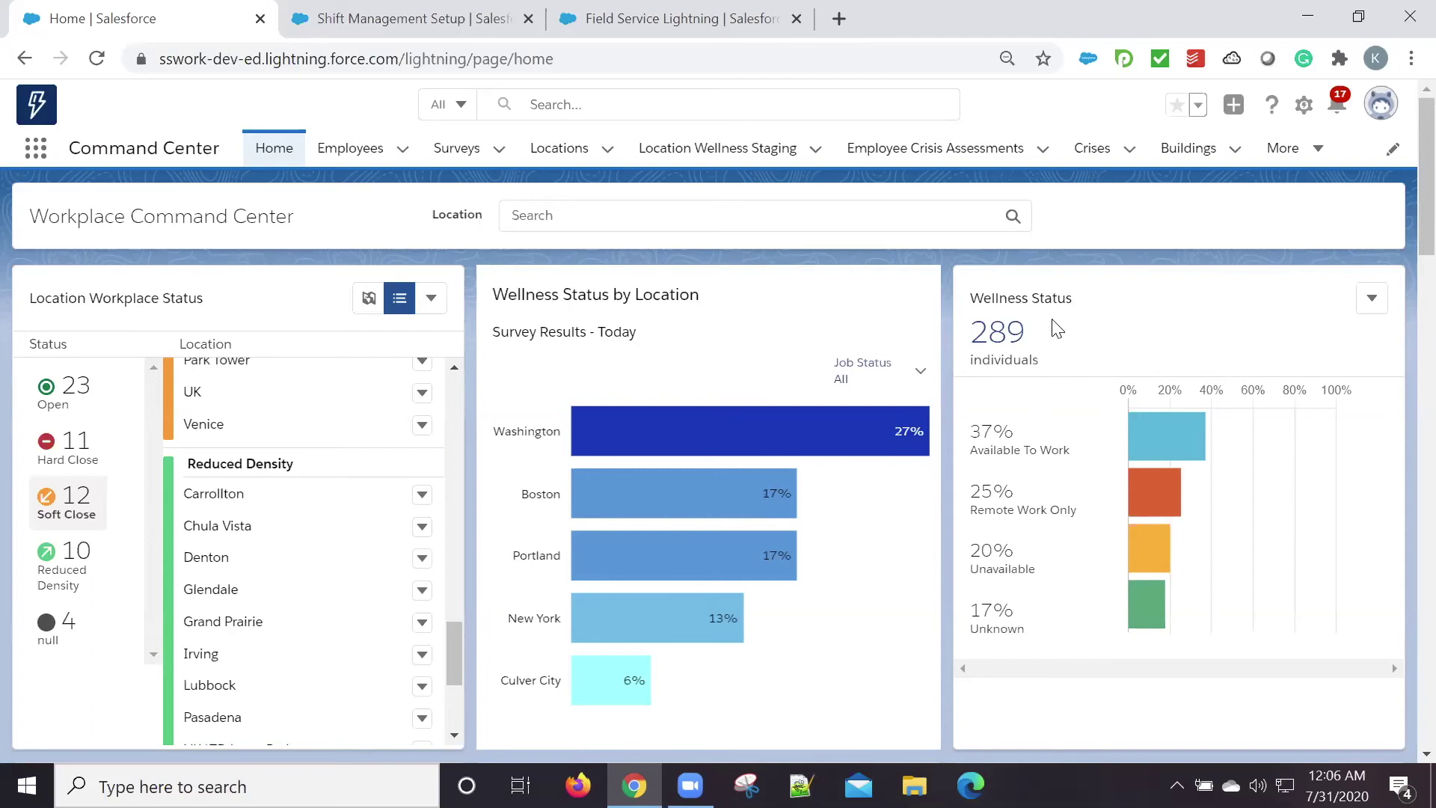
mouse_move(1063, 455)
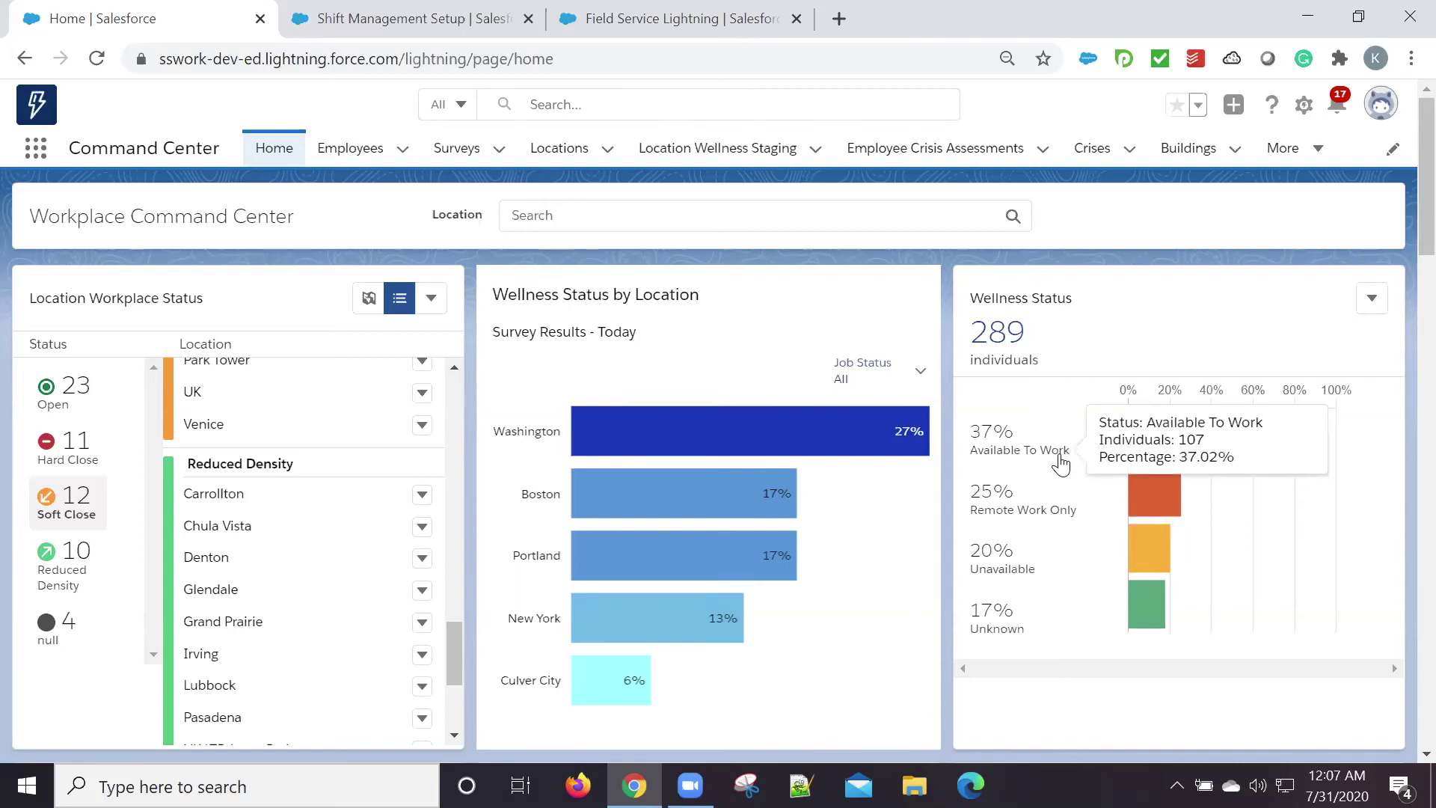
mouse_move(1160, 505)
mouse_move(1158, 552)
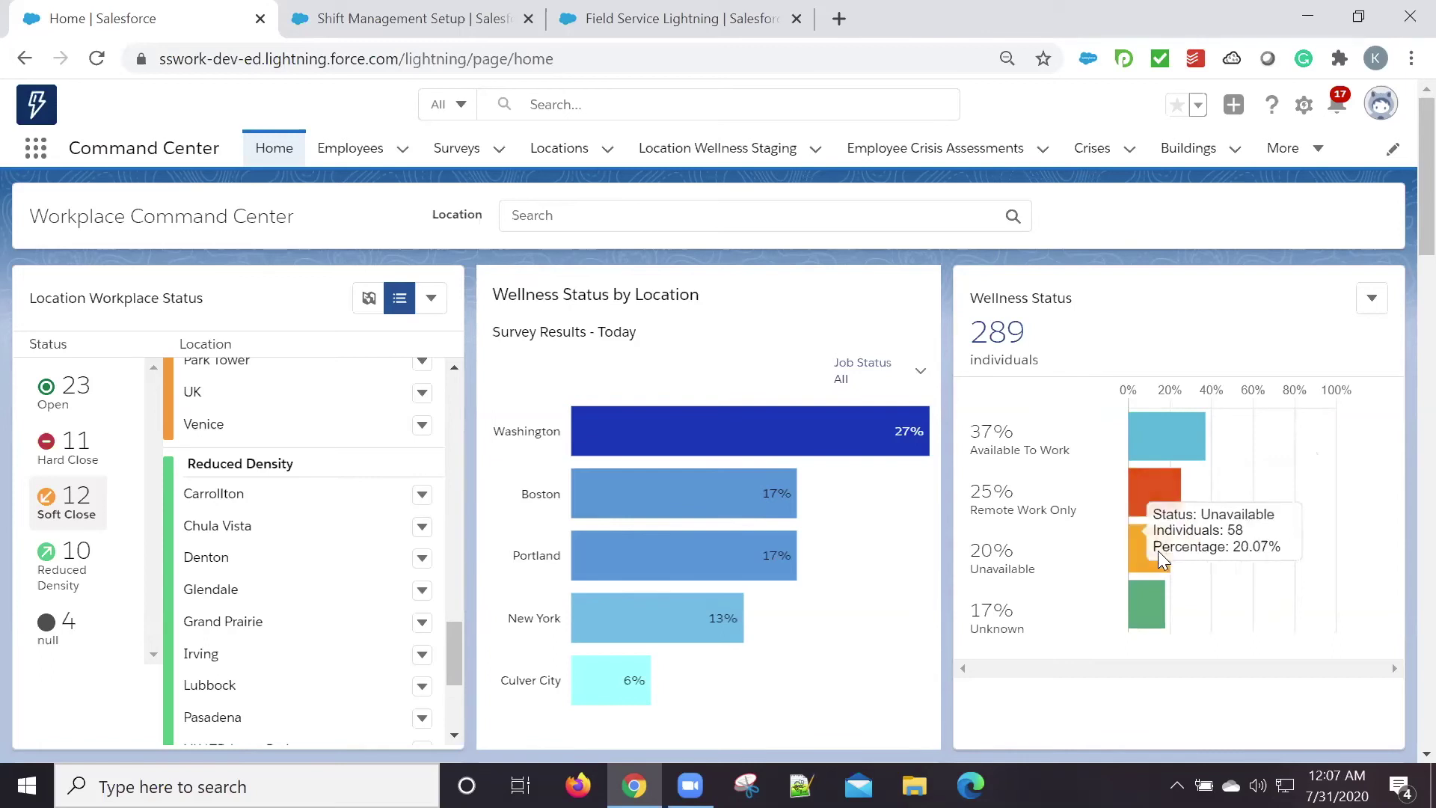
mouse_move(1154, 603)
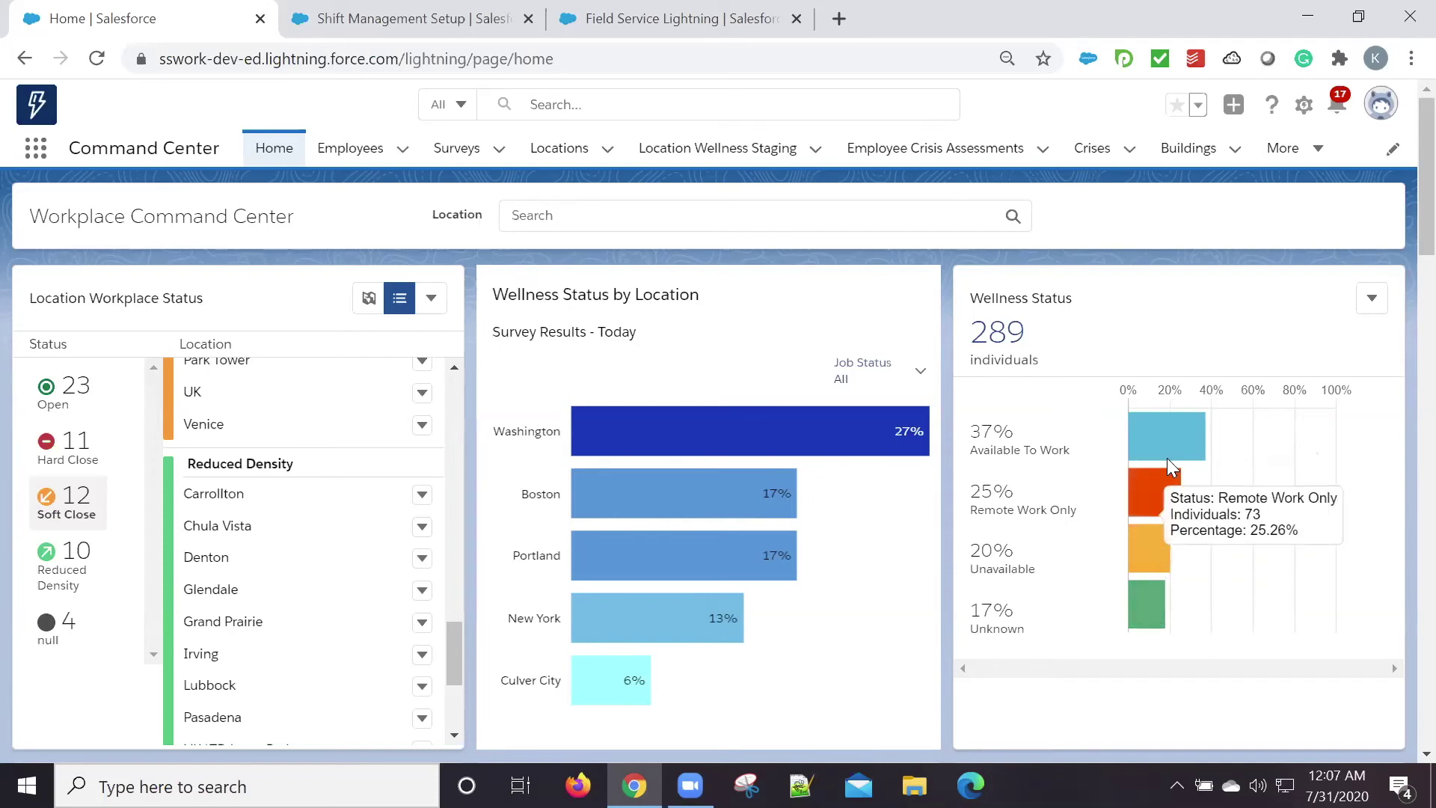
mouse_move(1174, 457)
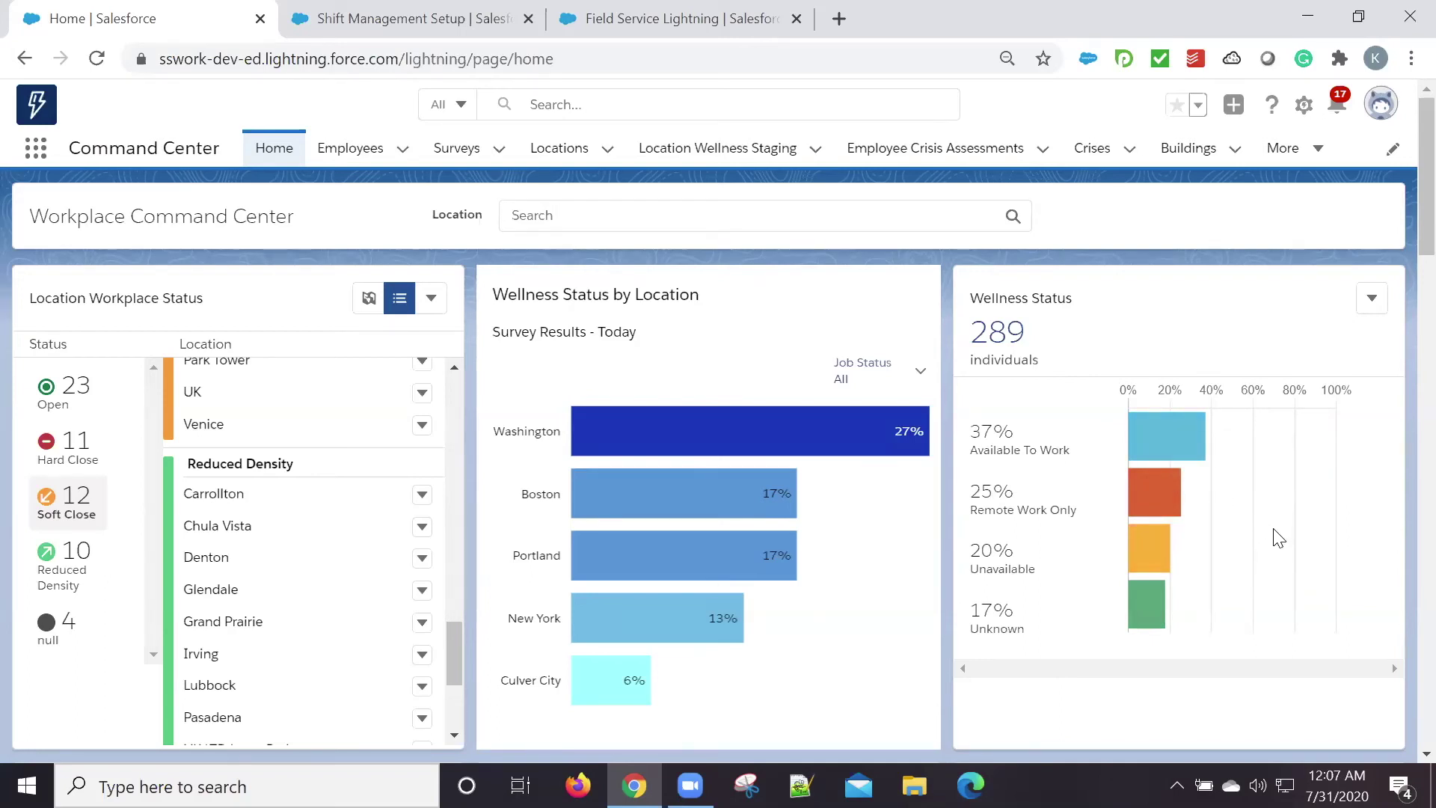
Open the Facility Hierarchy in Shift Management and expand the Softsquare building to view its floors and maximum occupancies.
click(434, 22)
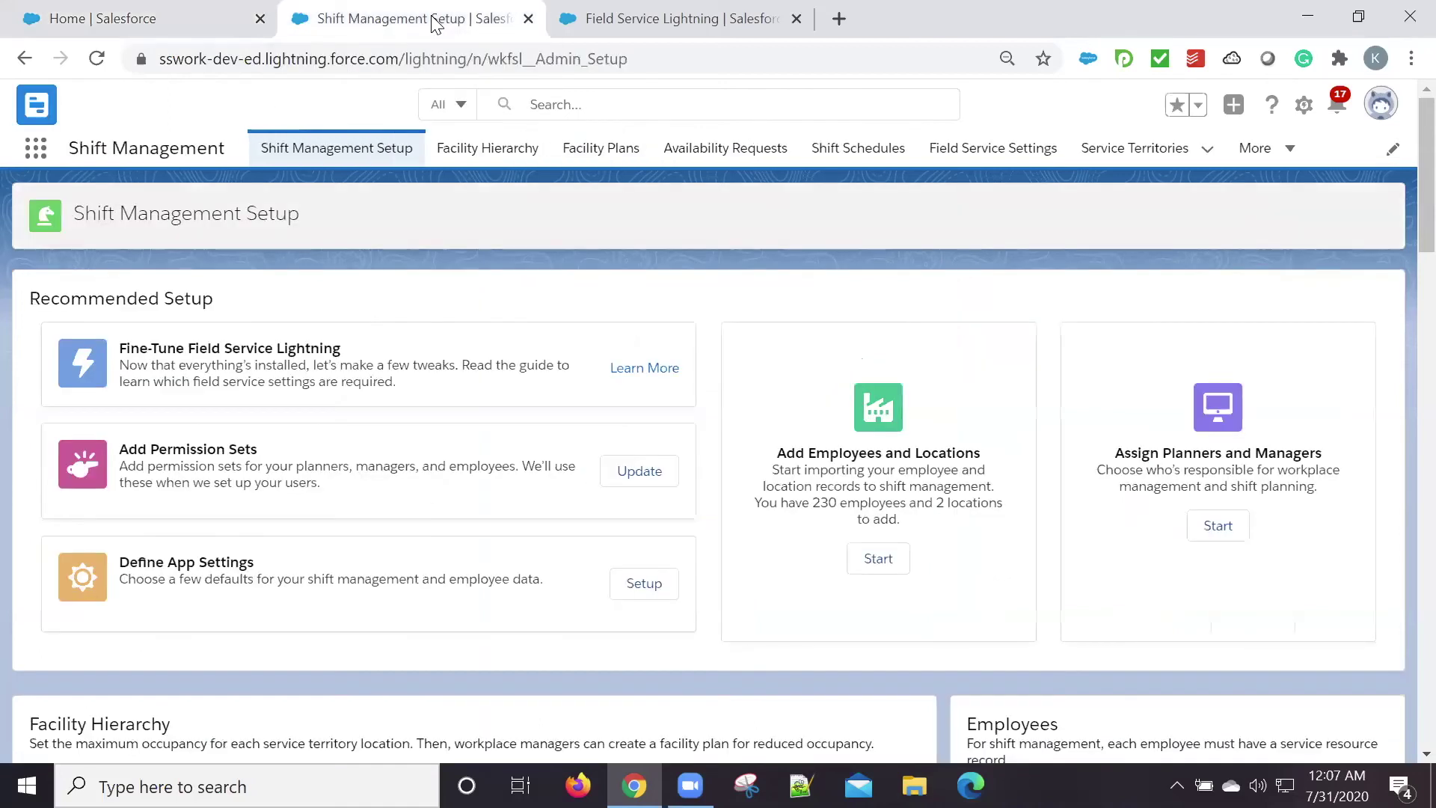
click(486, 161)
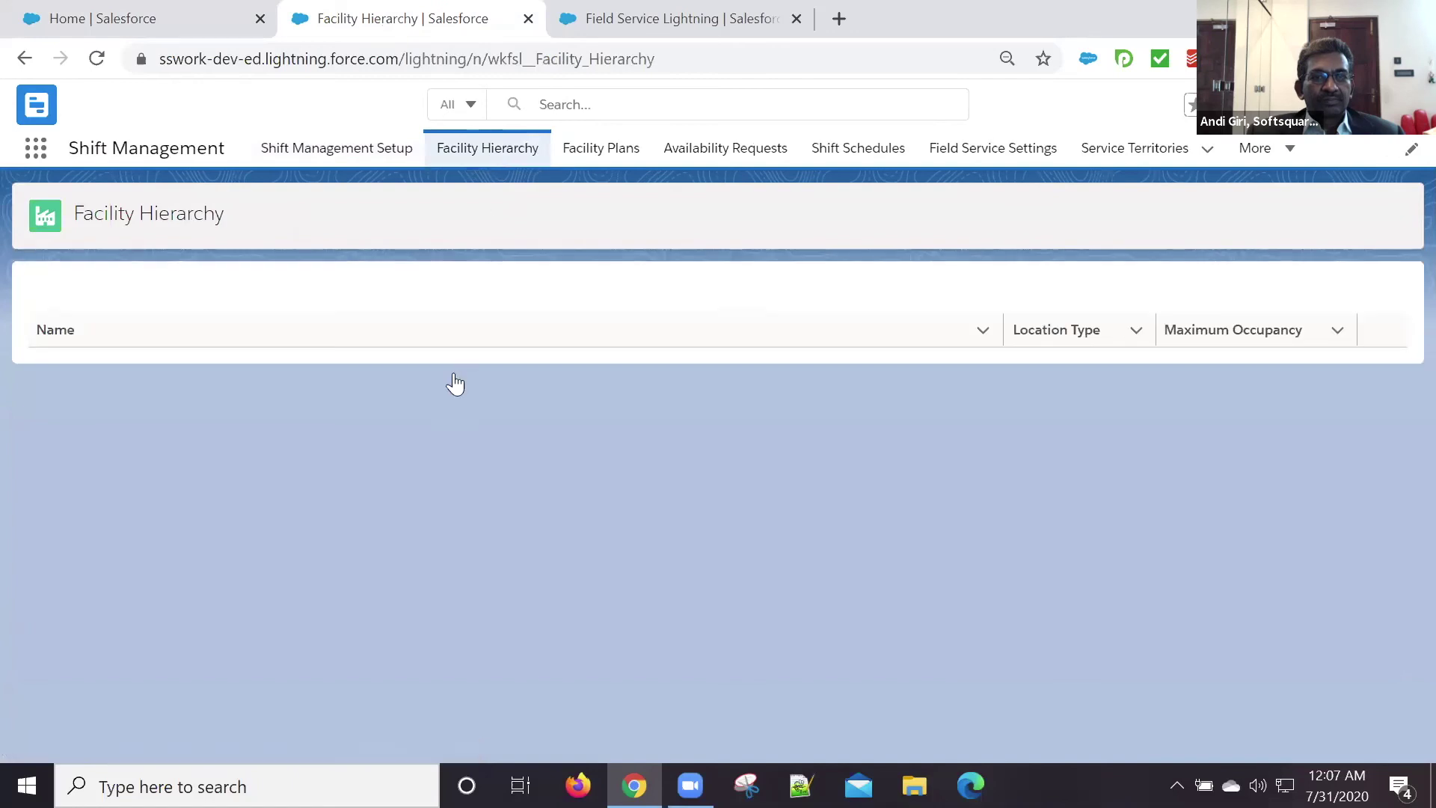
scroll(349, 606, down, 12)
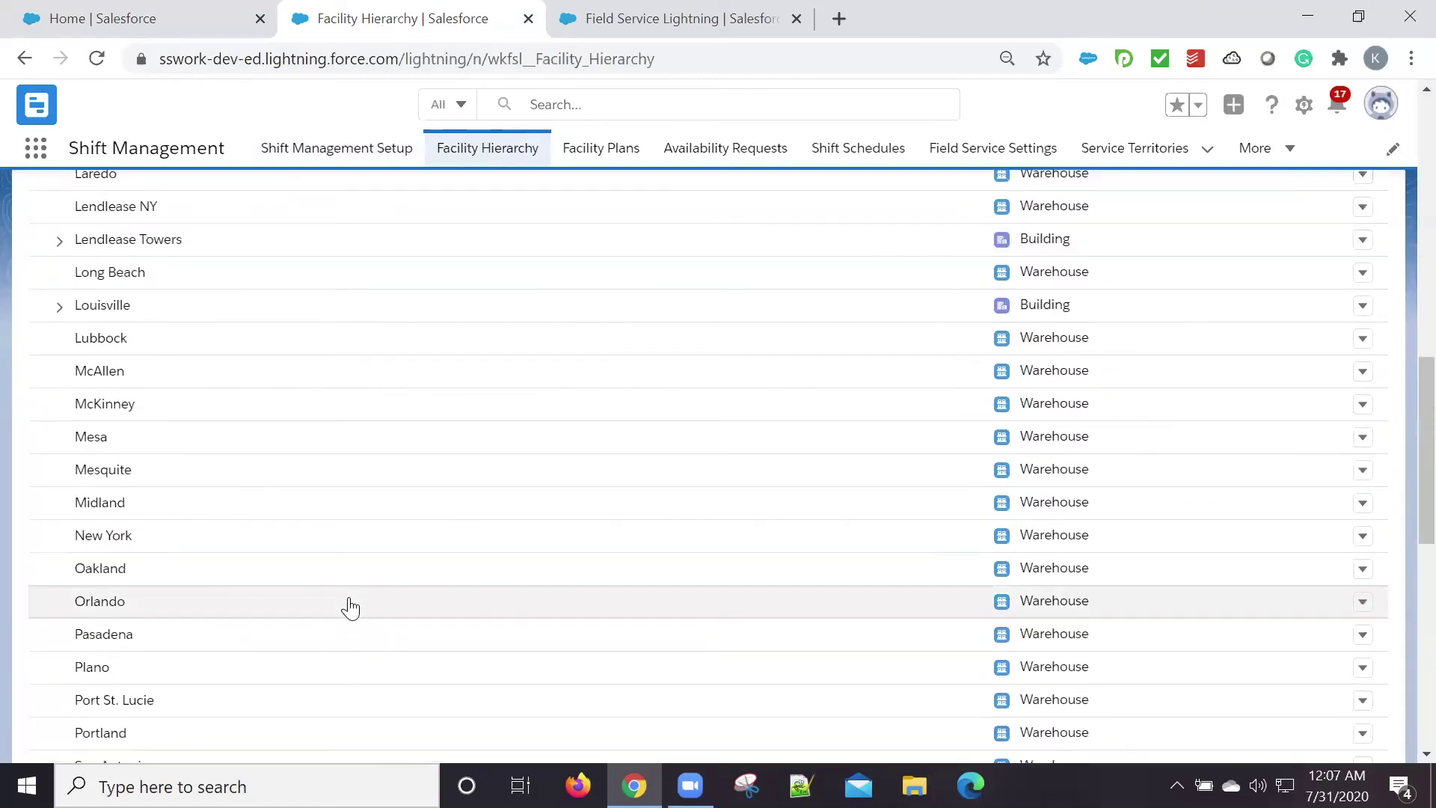
scroll(349, 606, down, 4)
click(116, 642)
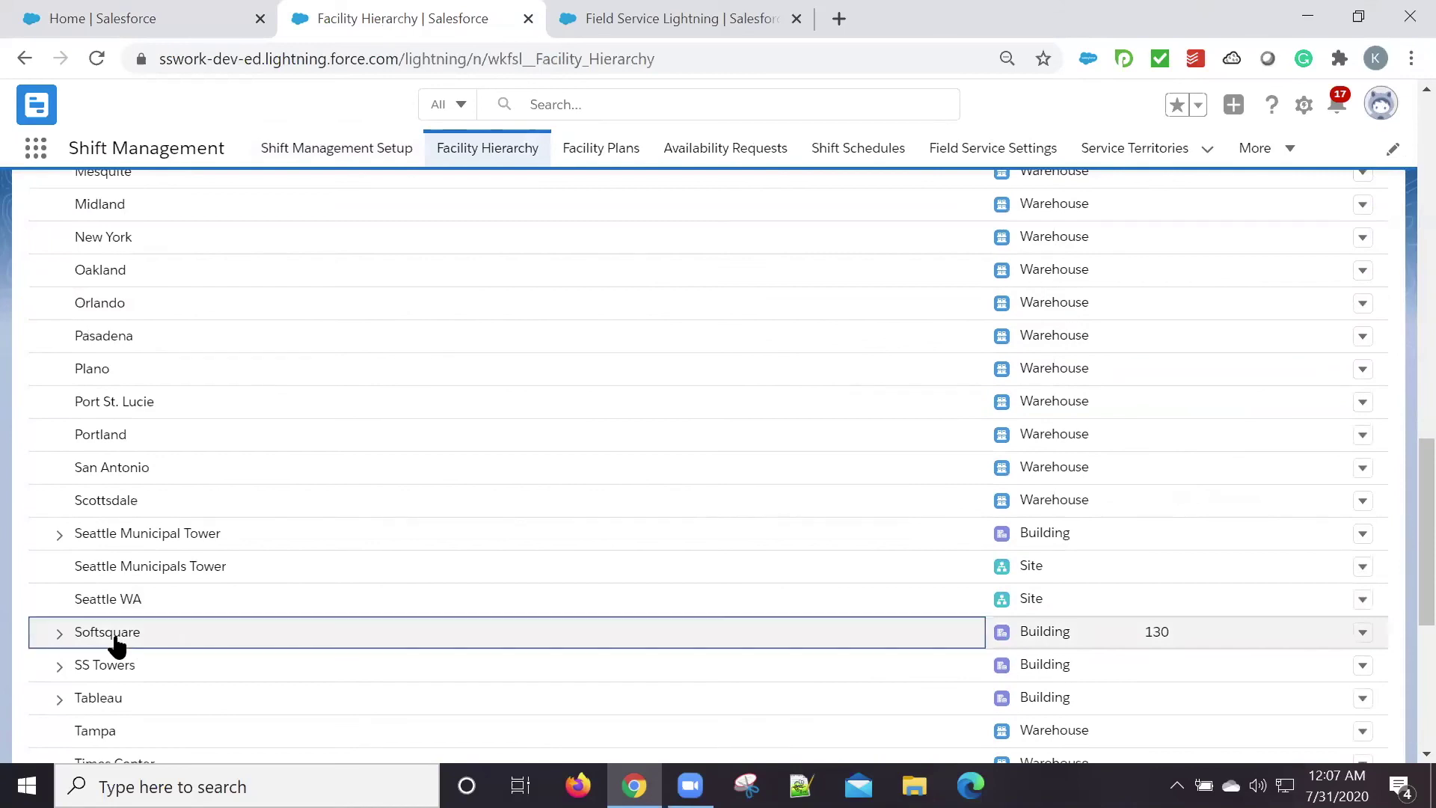
click(60, 634)
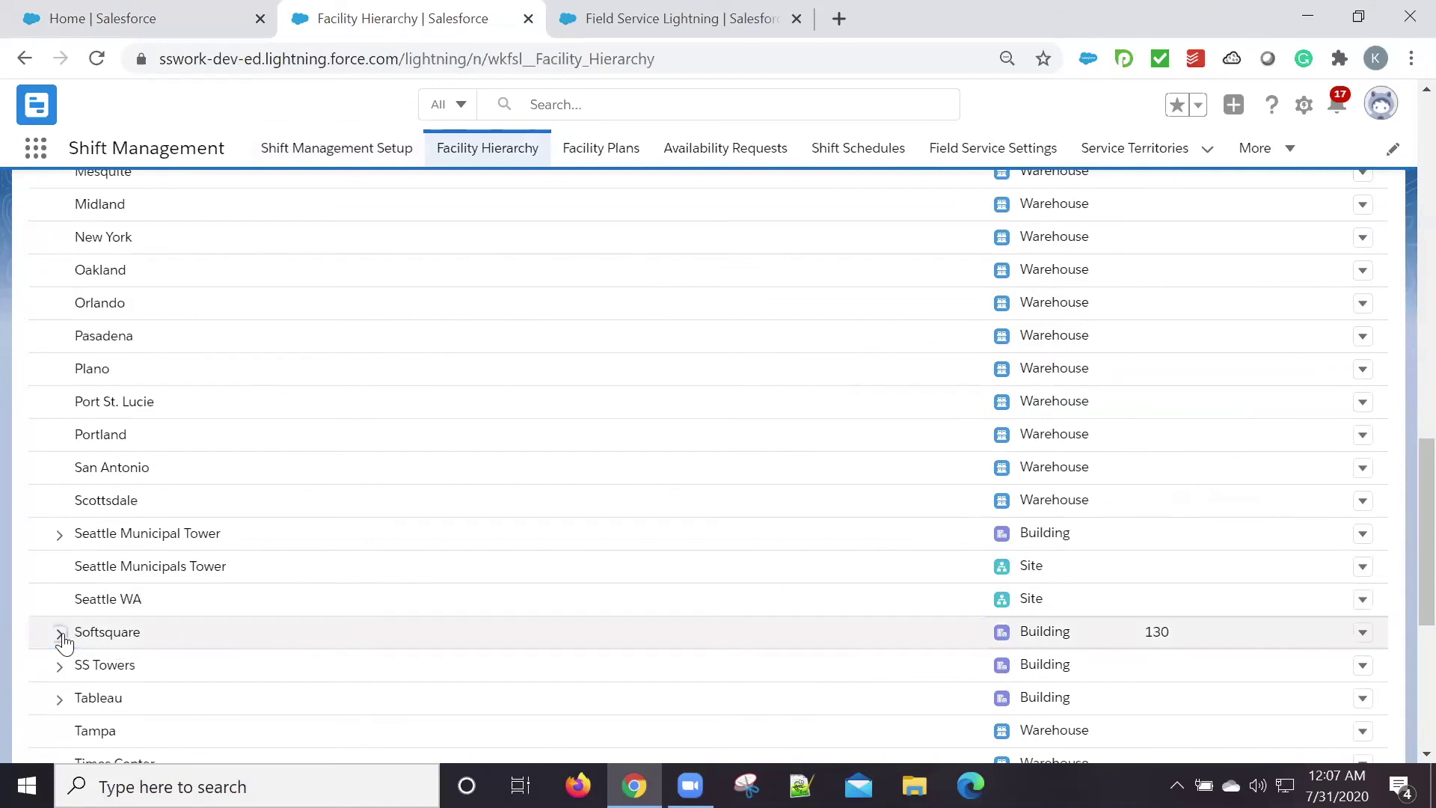
scroll(60, 638, down, 3)
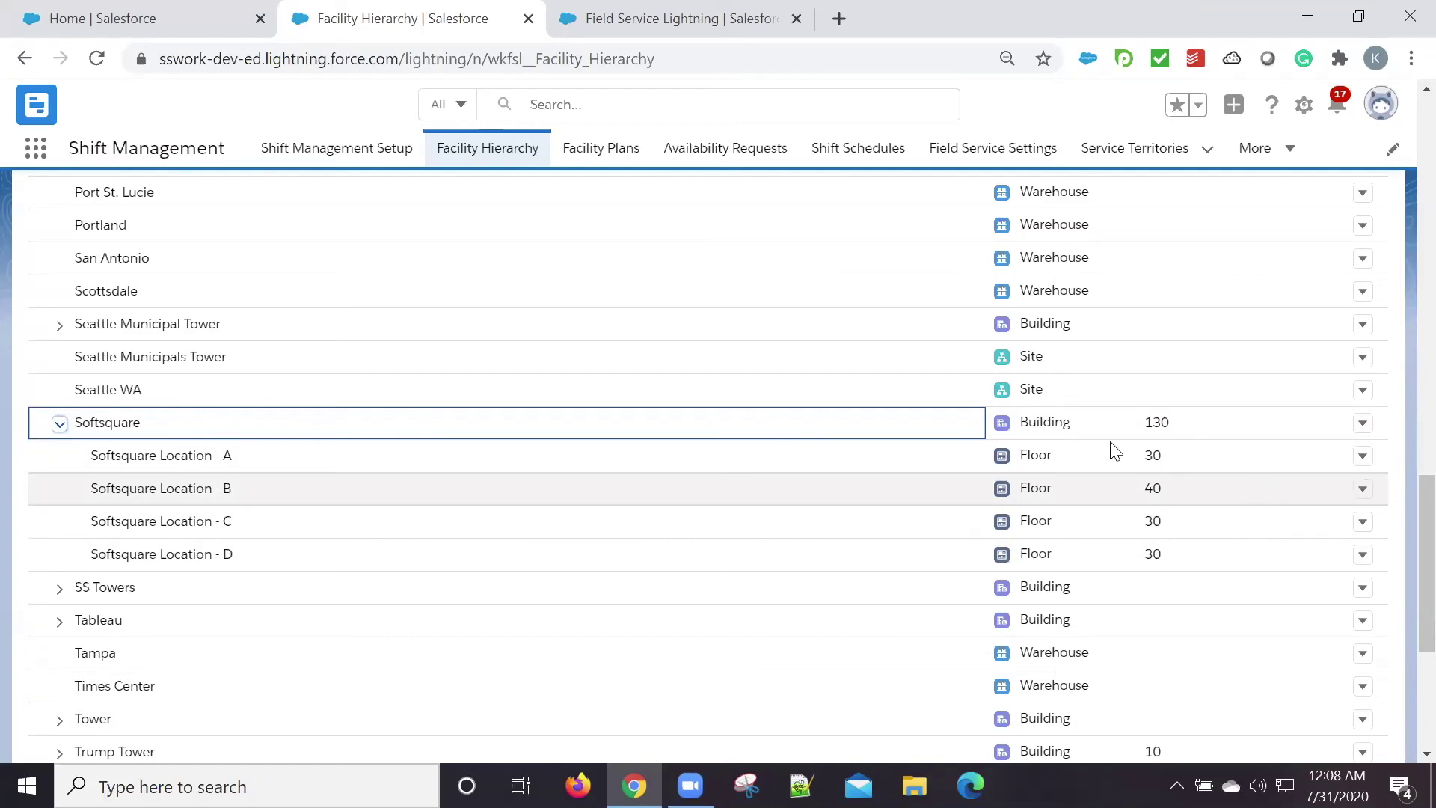
Go to Facility Plans and choose Softsquare as the parent location.
click(631, 148)
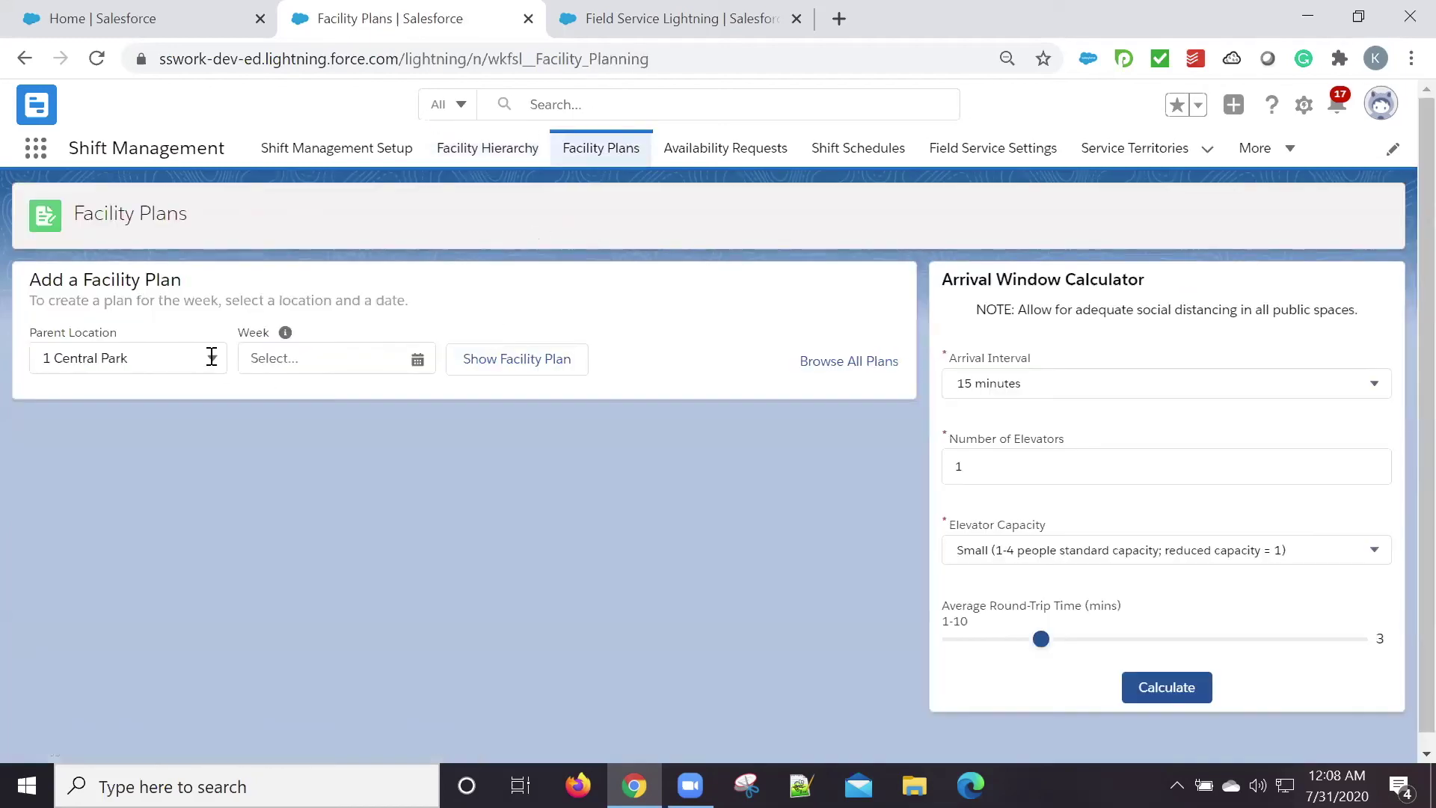
click(211, 357)
key(s)
key(s)
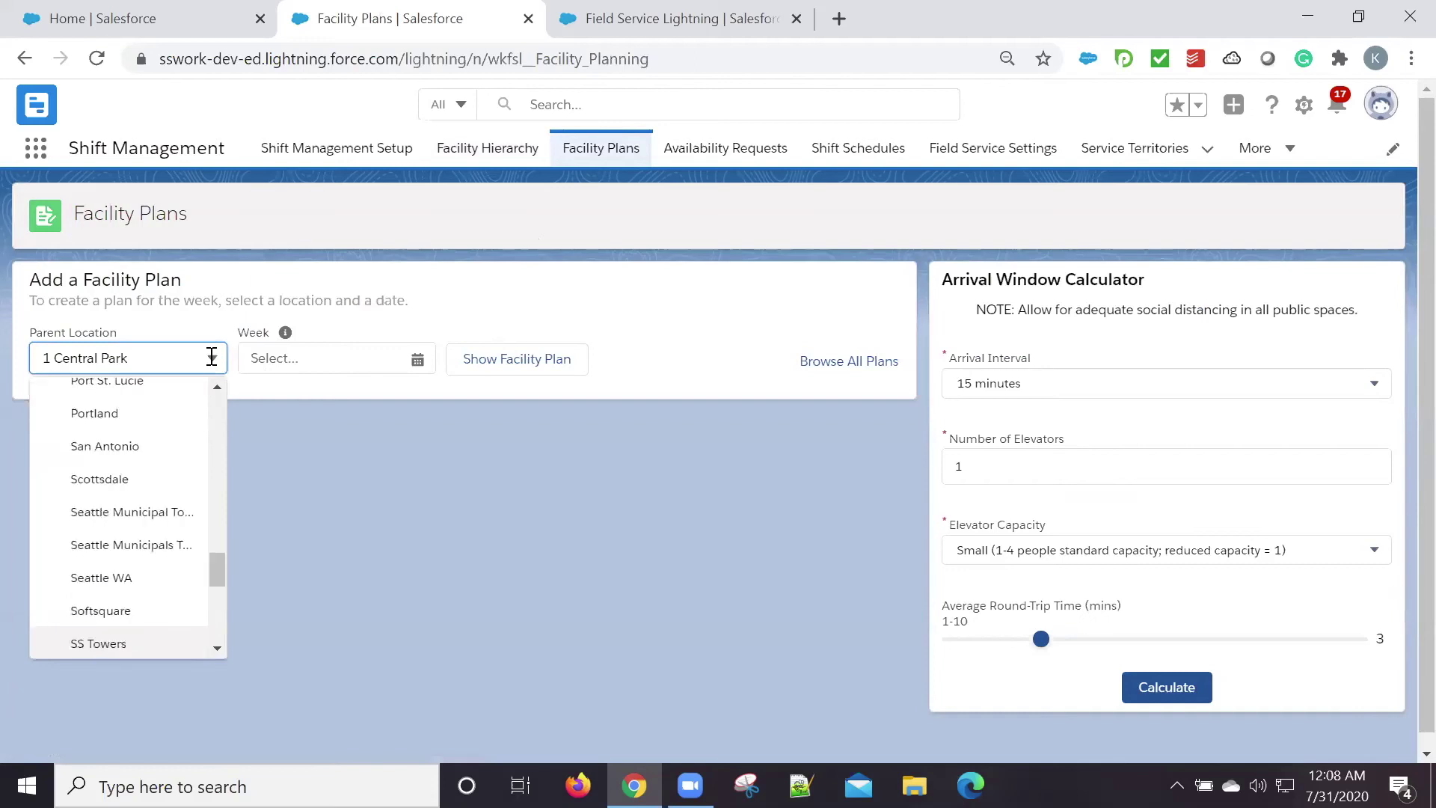
click(163, 614)
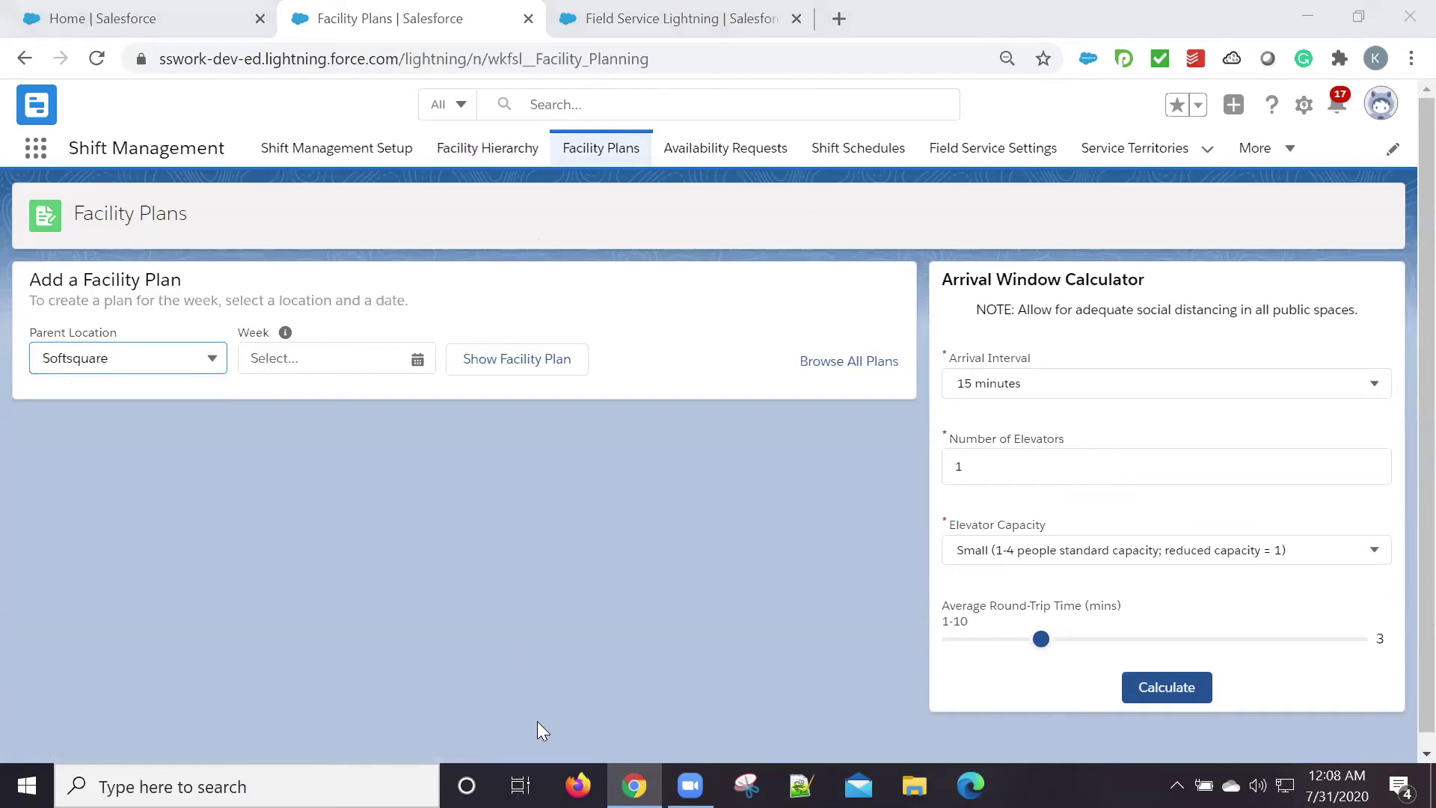
Set the plan's week to Aug 10, 2020 and show the facility plan.
click(362, 356)
click(435, 396)
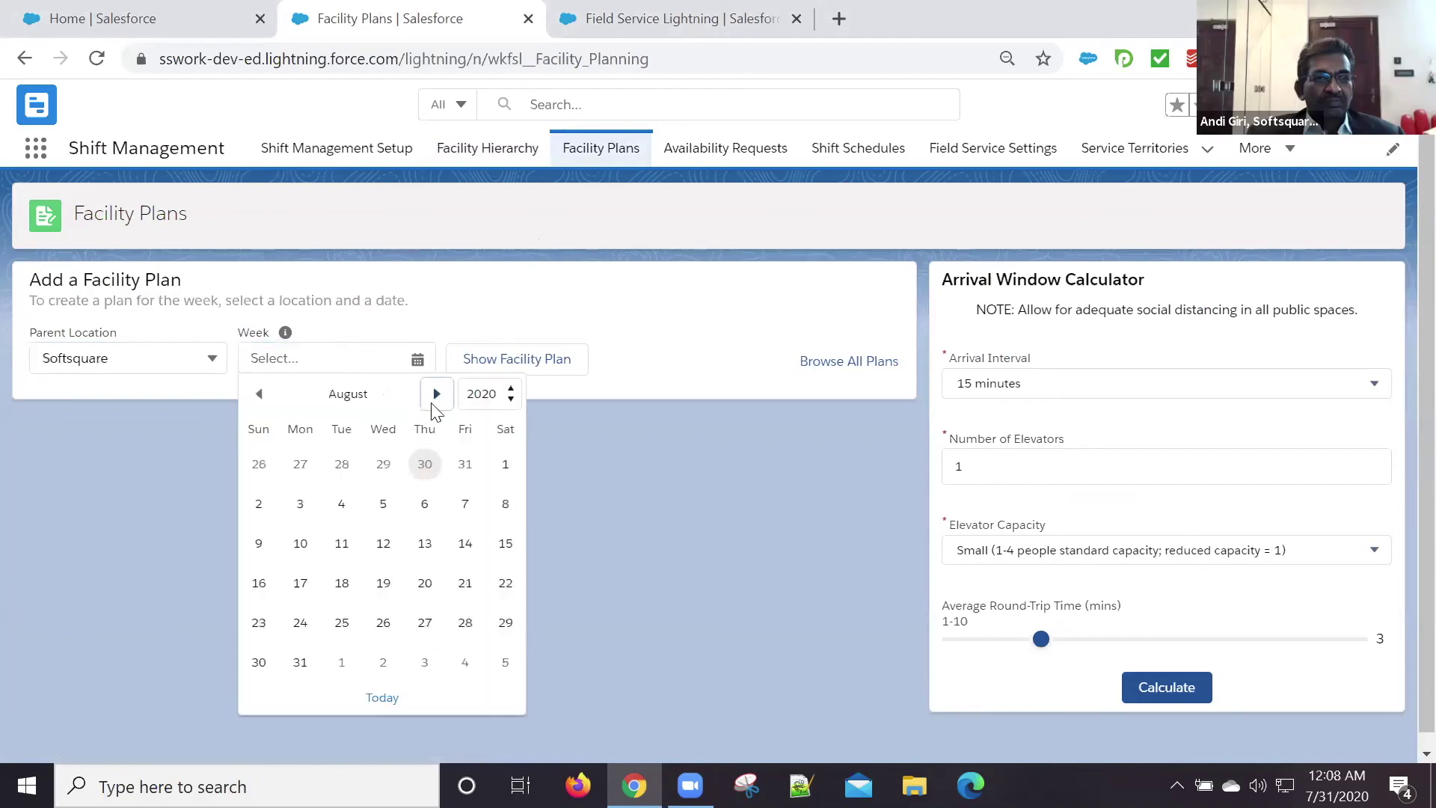
click(300, 544)
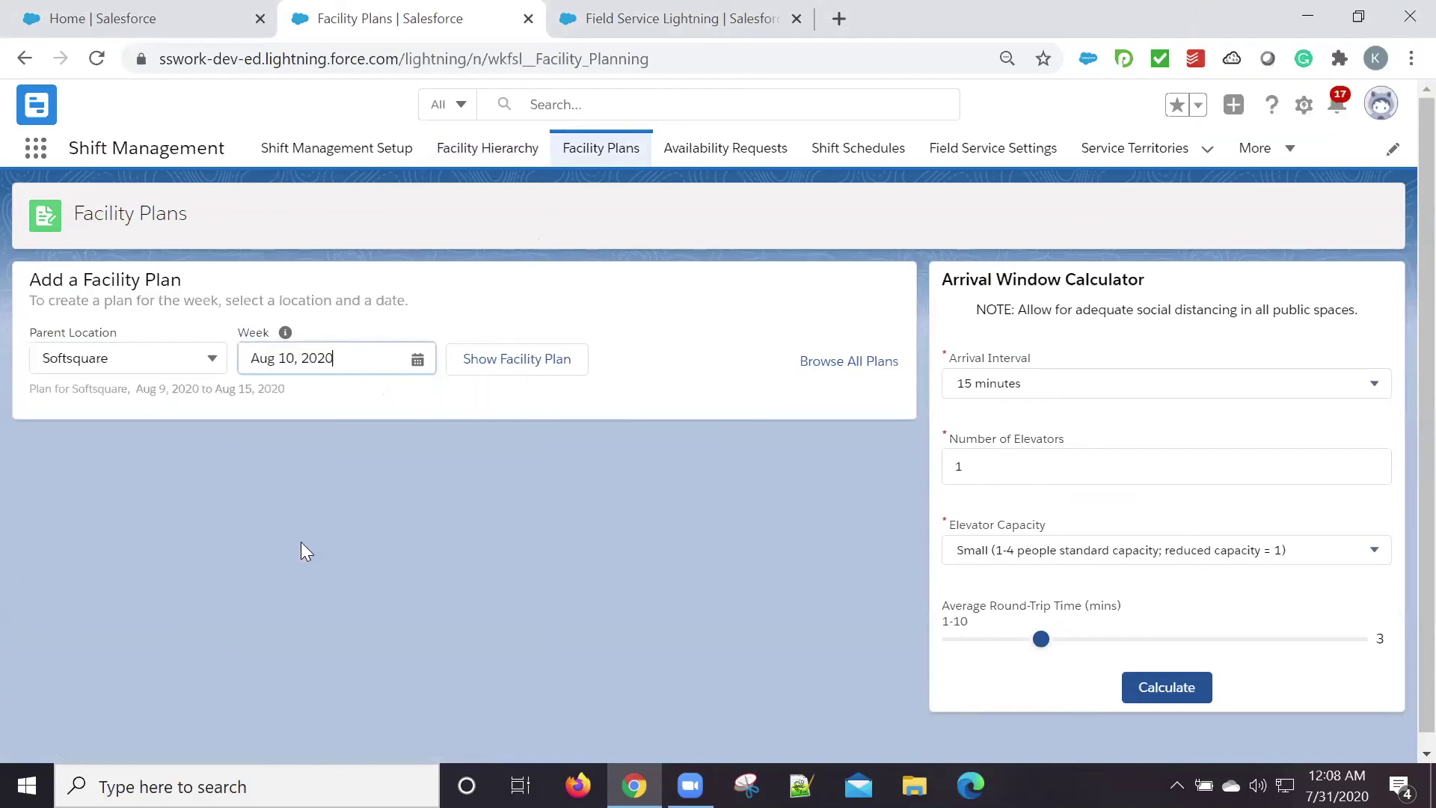
click(498, 368)
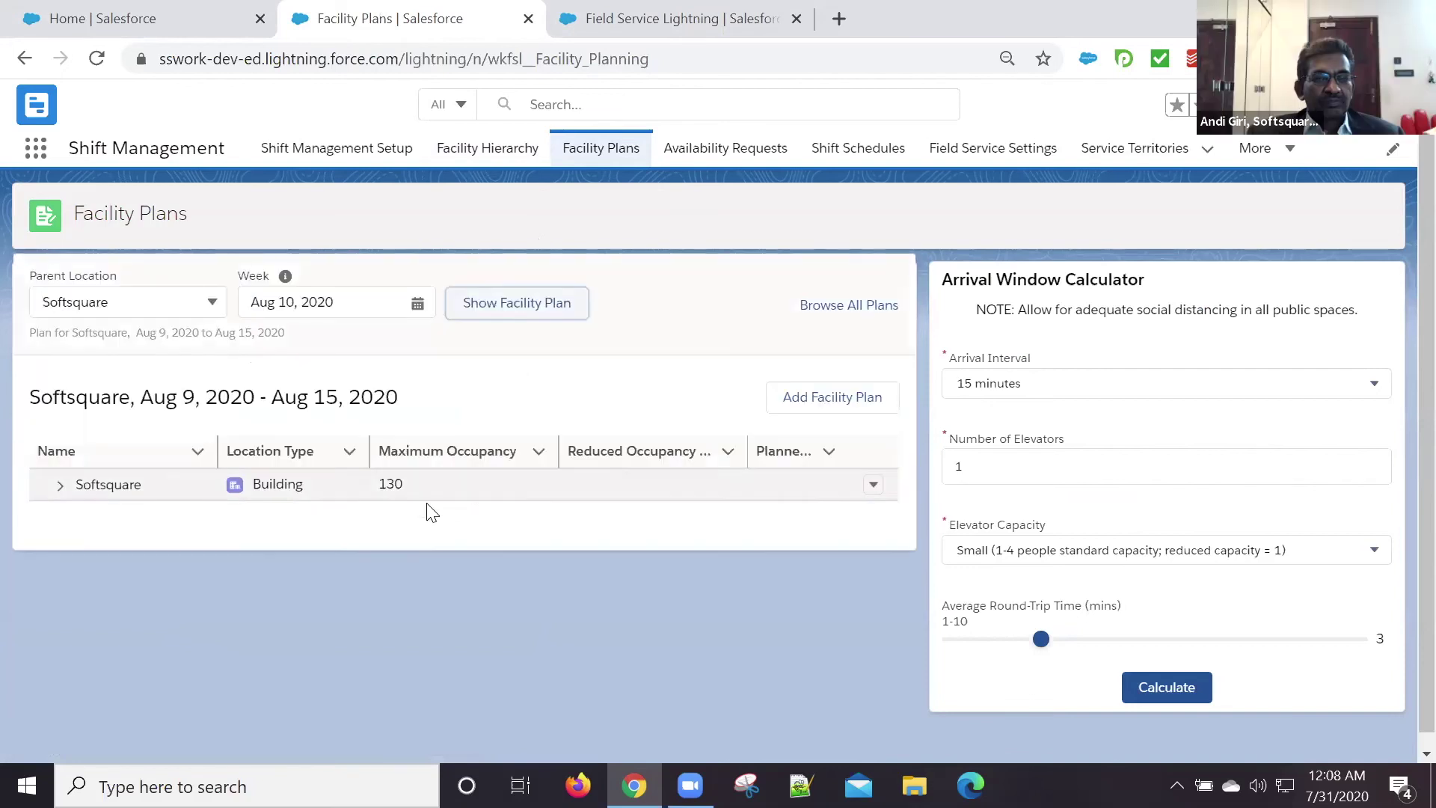
Expand the Softsquare building's floors in the plan and calculate the recommended employee arrival rate with the default inputs.
click(62, 485)
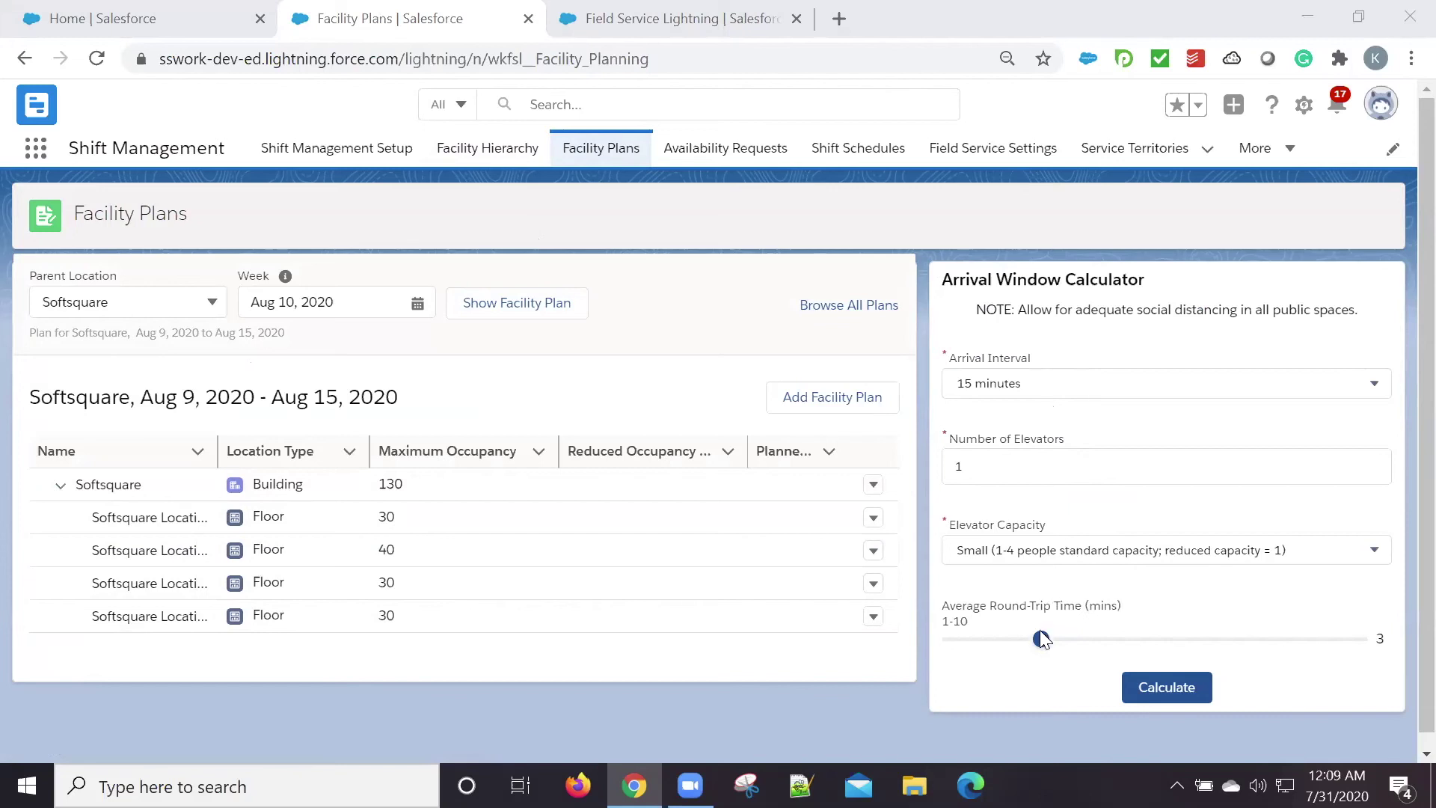
click(1161, 692)
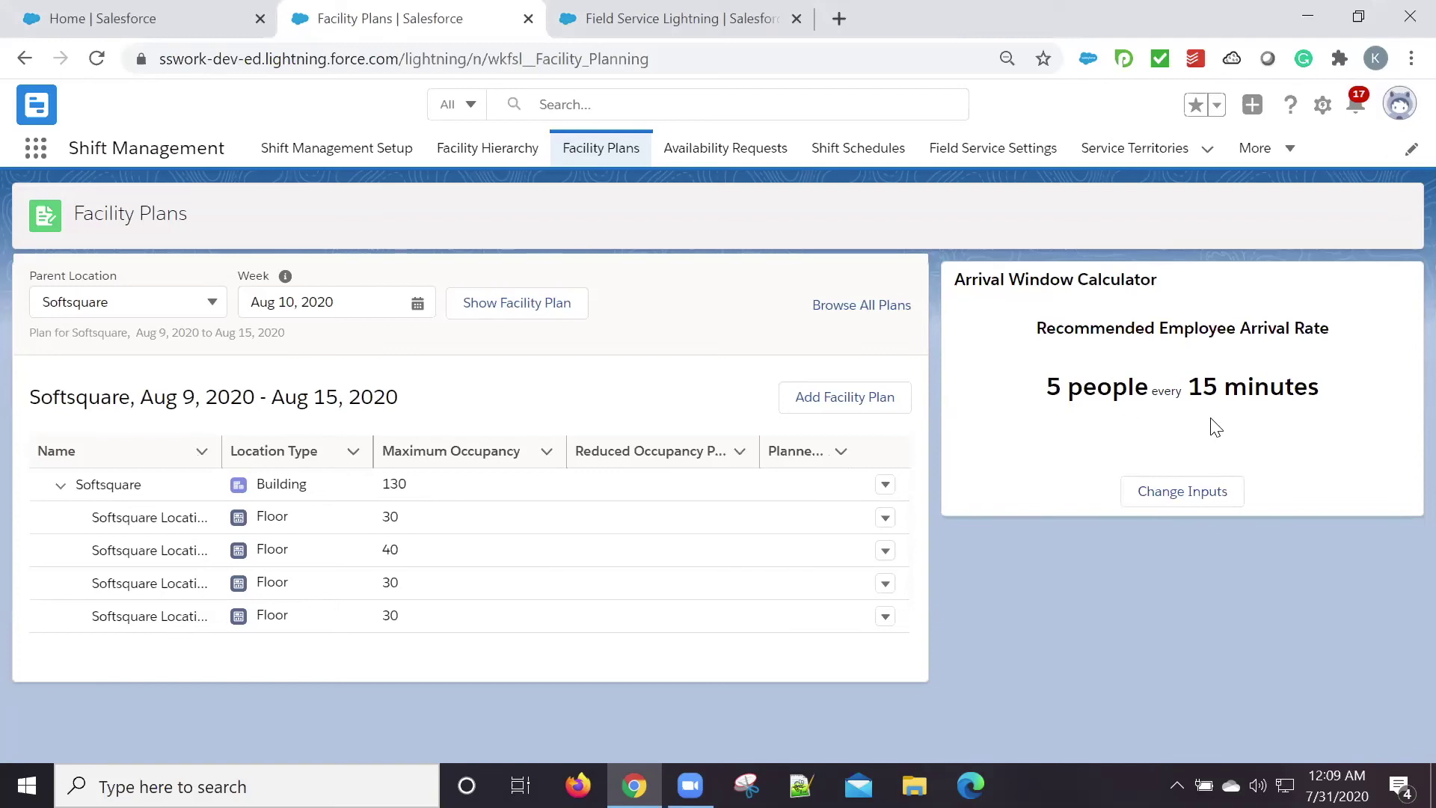
Start adding a facility plan with a reduced occupancy percentage of 10% and the work type Back to Work.
click(886, 411)
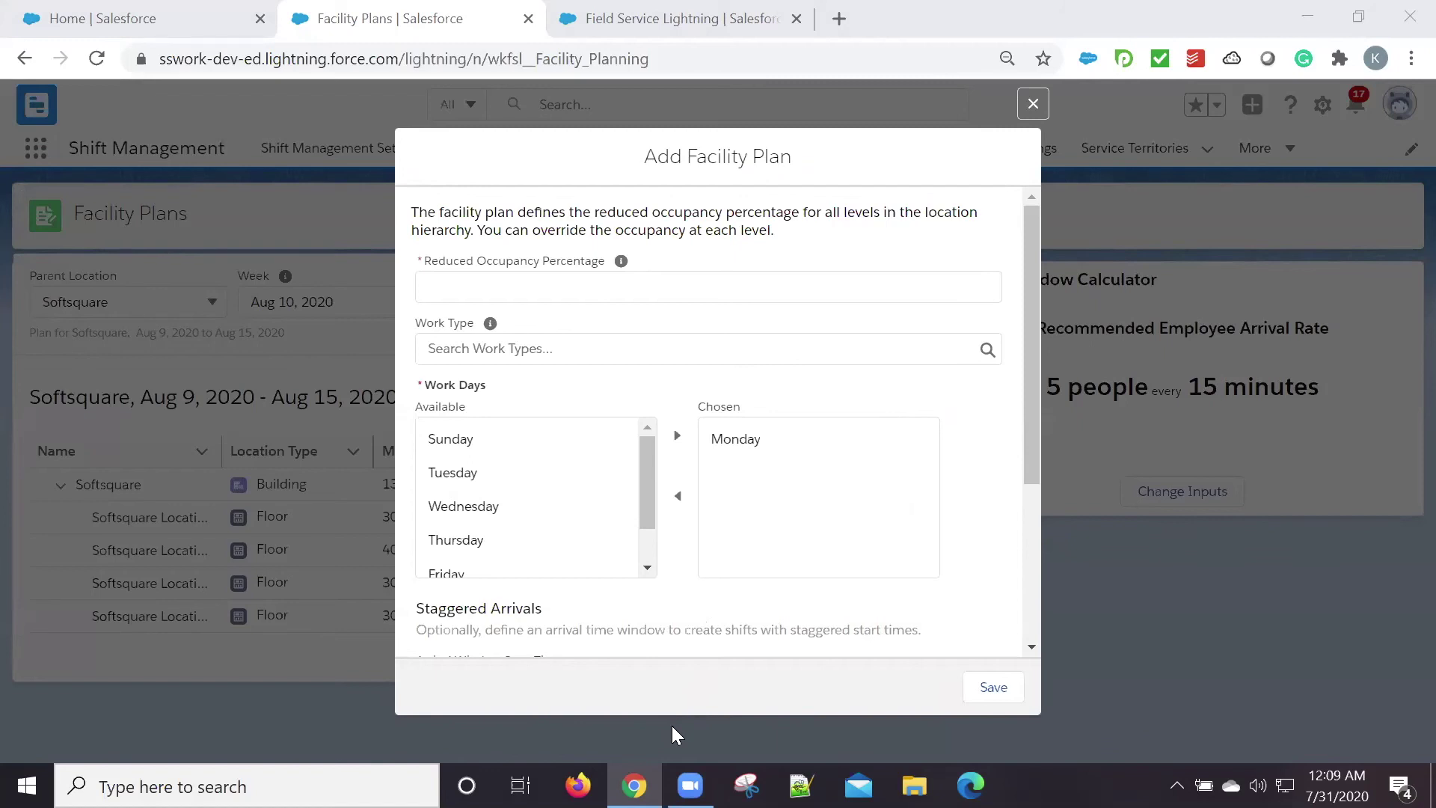
click(563, 288)
text(10)
click(753, 356)
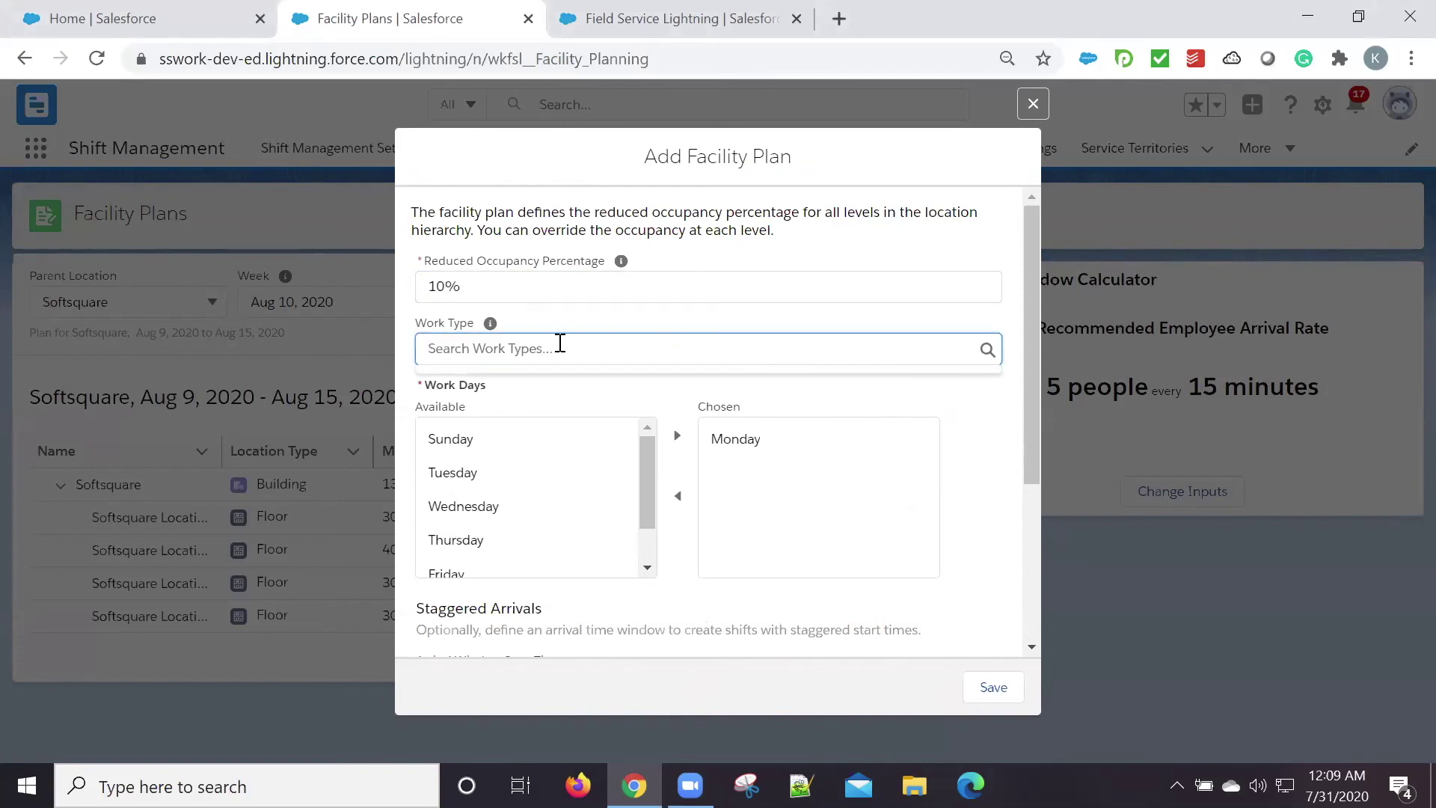
text(bac)
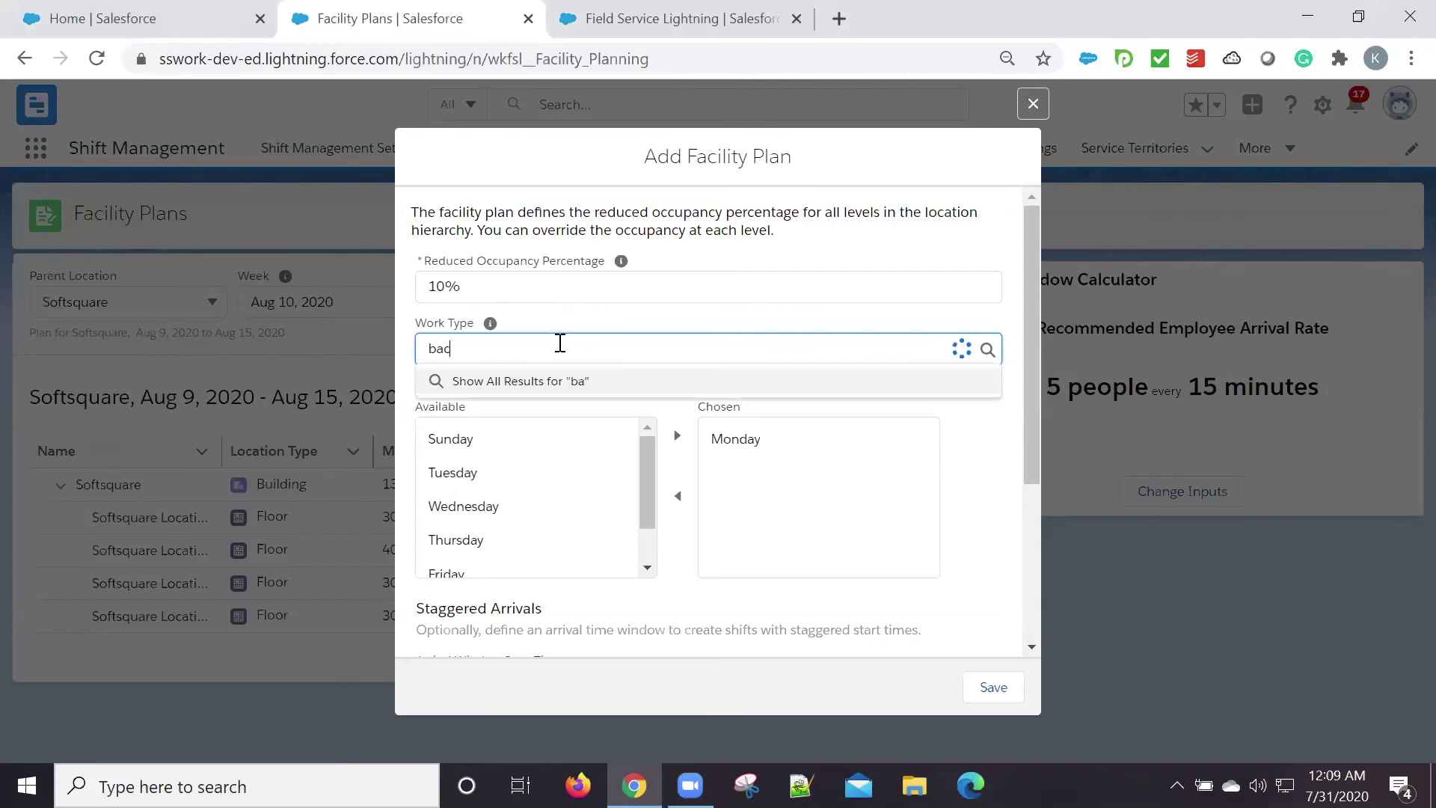
click(538, 410)
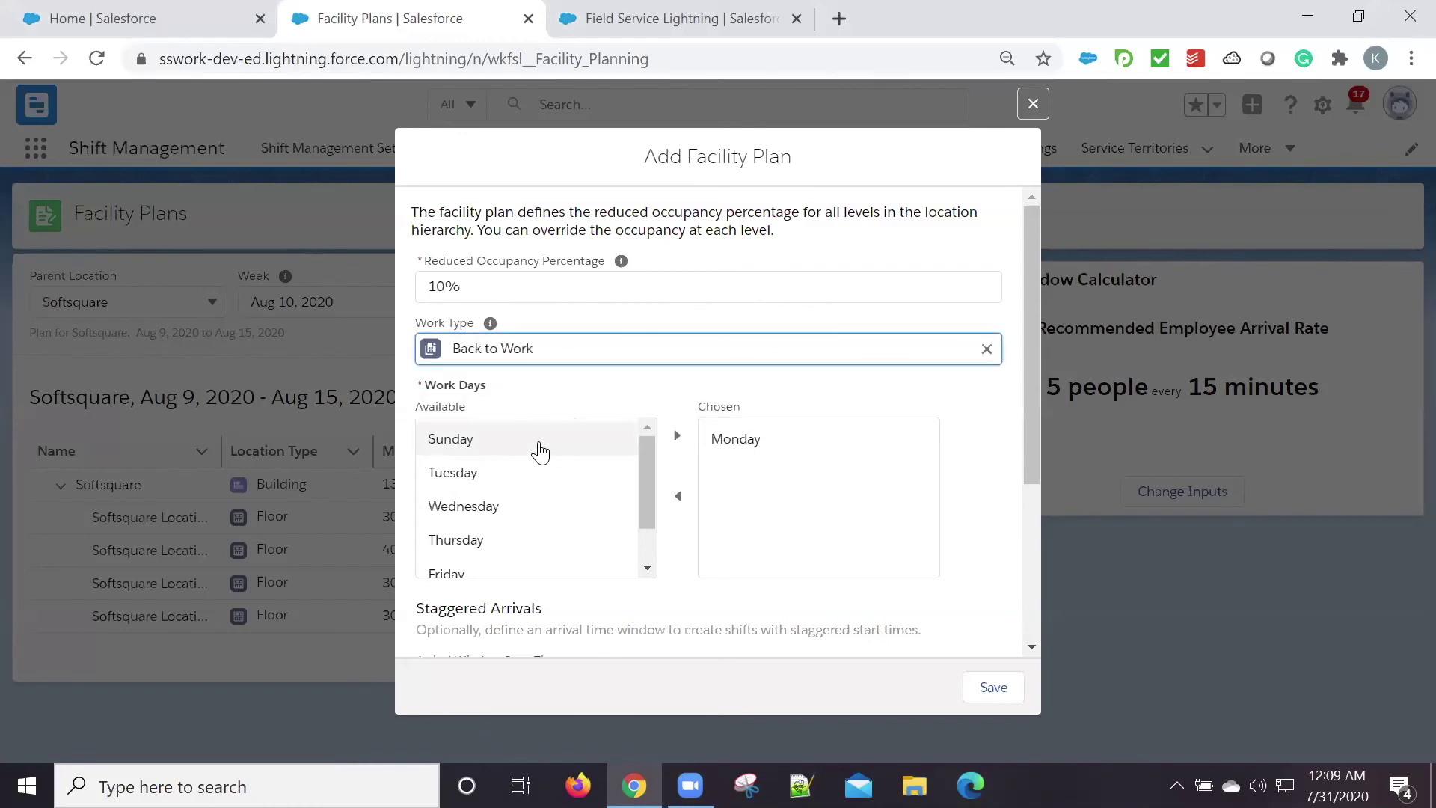
Add Tuesday through Friday to the plan's chosen work days.
click(511, 471)
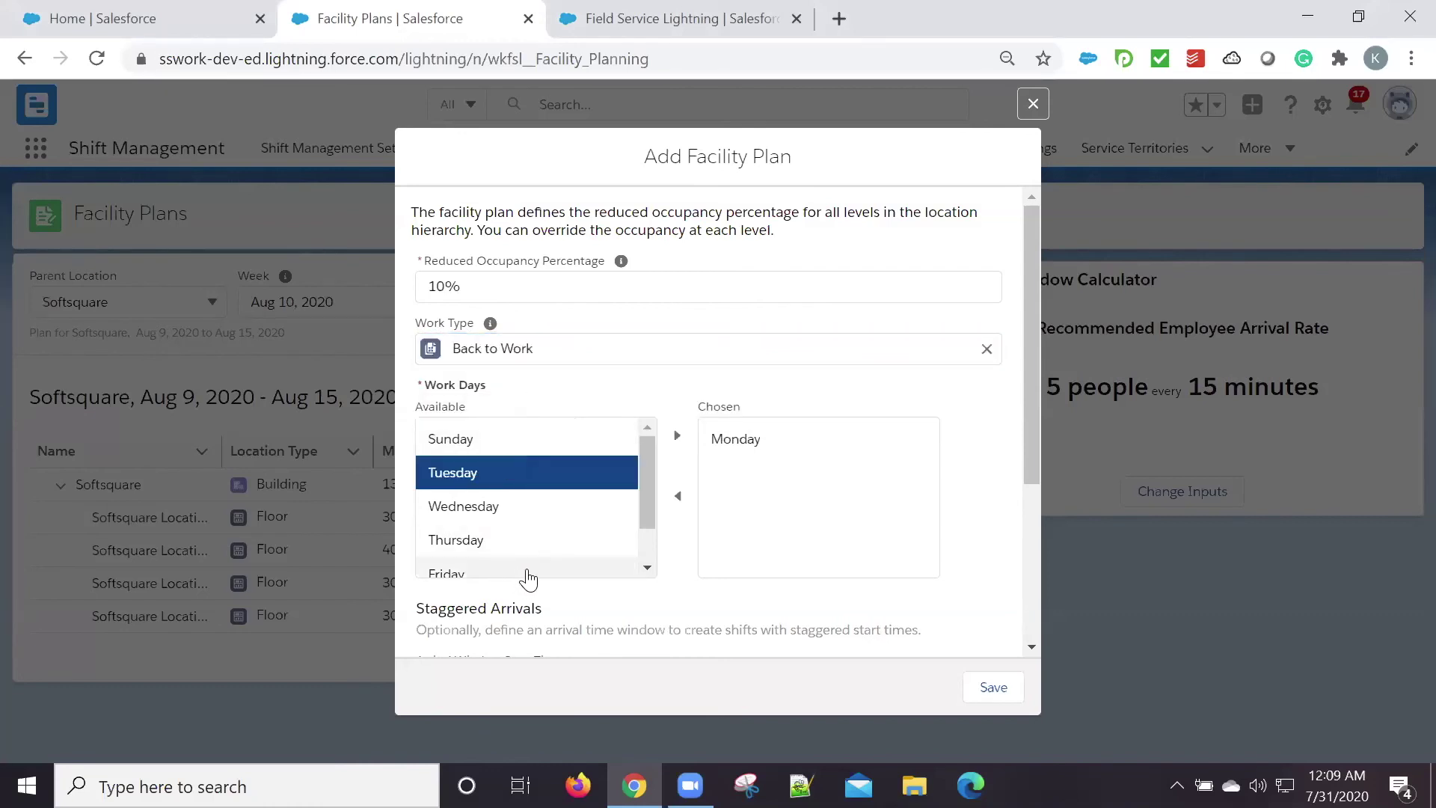
shift+click(528, 576)
click(677, 436)
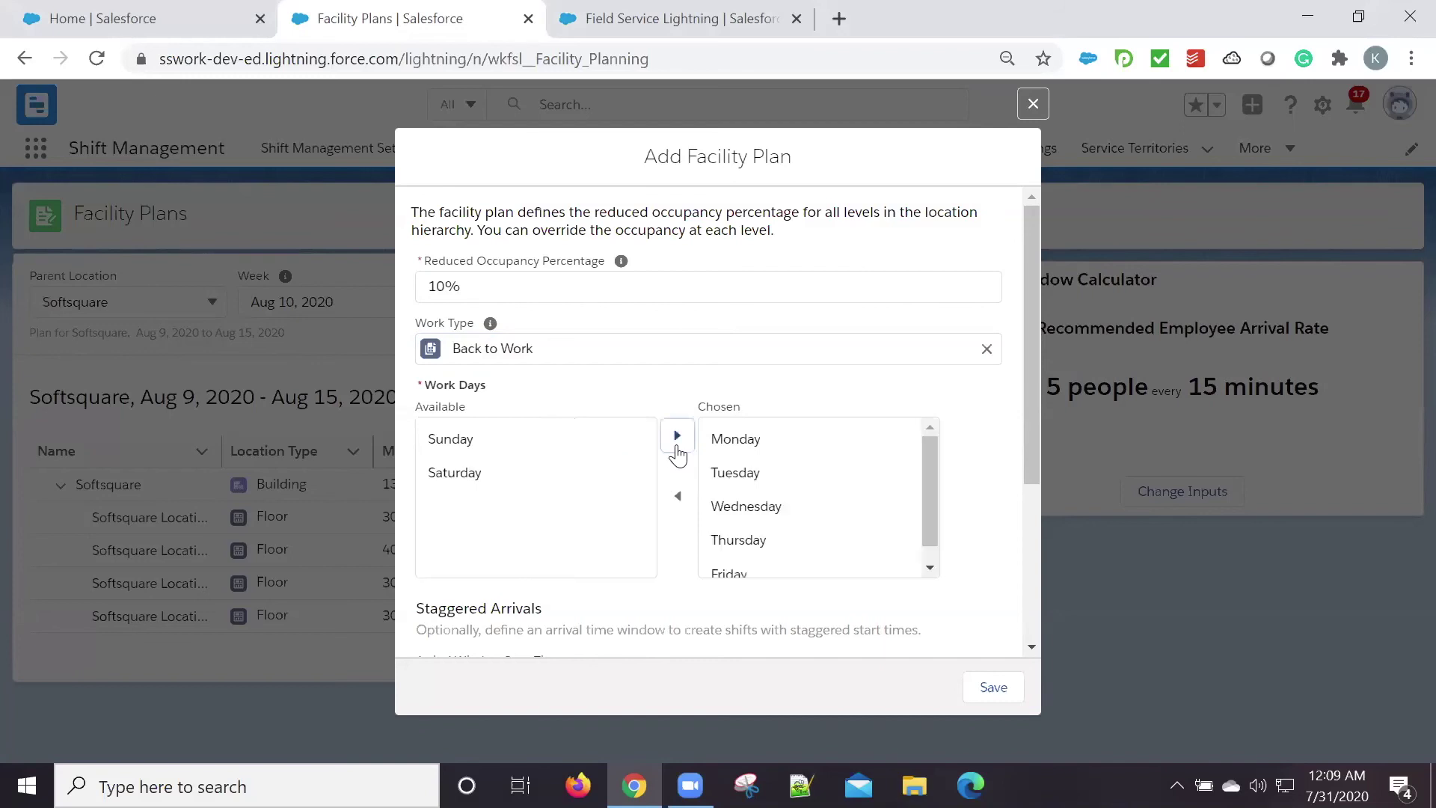
Set the staggered arrivals' window start time to 8:00 AM.
scroll(652, 522, down, 3)
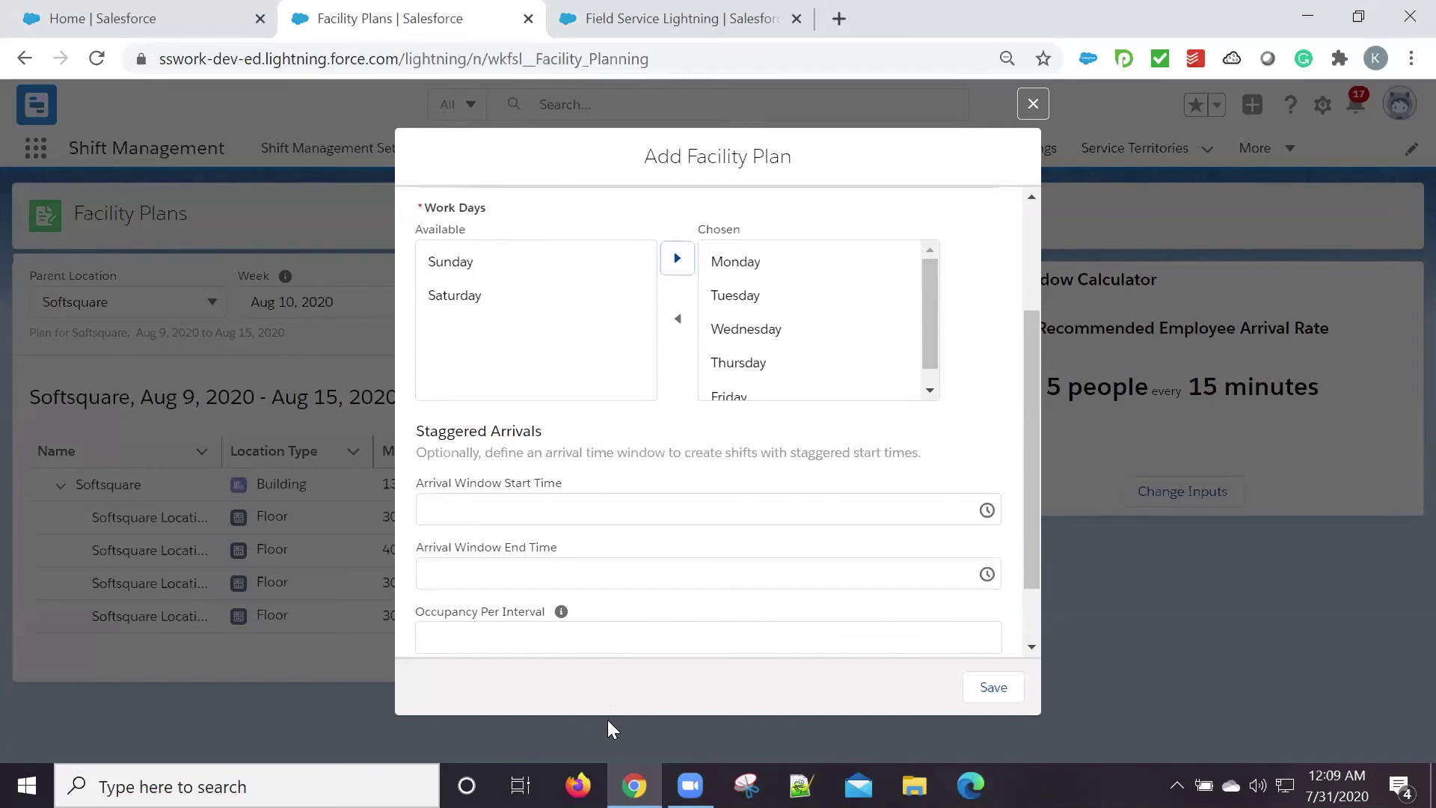
click(616, 509)
text(8)
scroll(599, 623, down, 4)
scroll(600, 623, down, 6)
scroll(599, 623, down, 2)
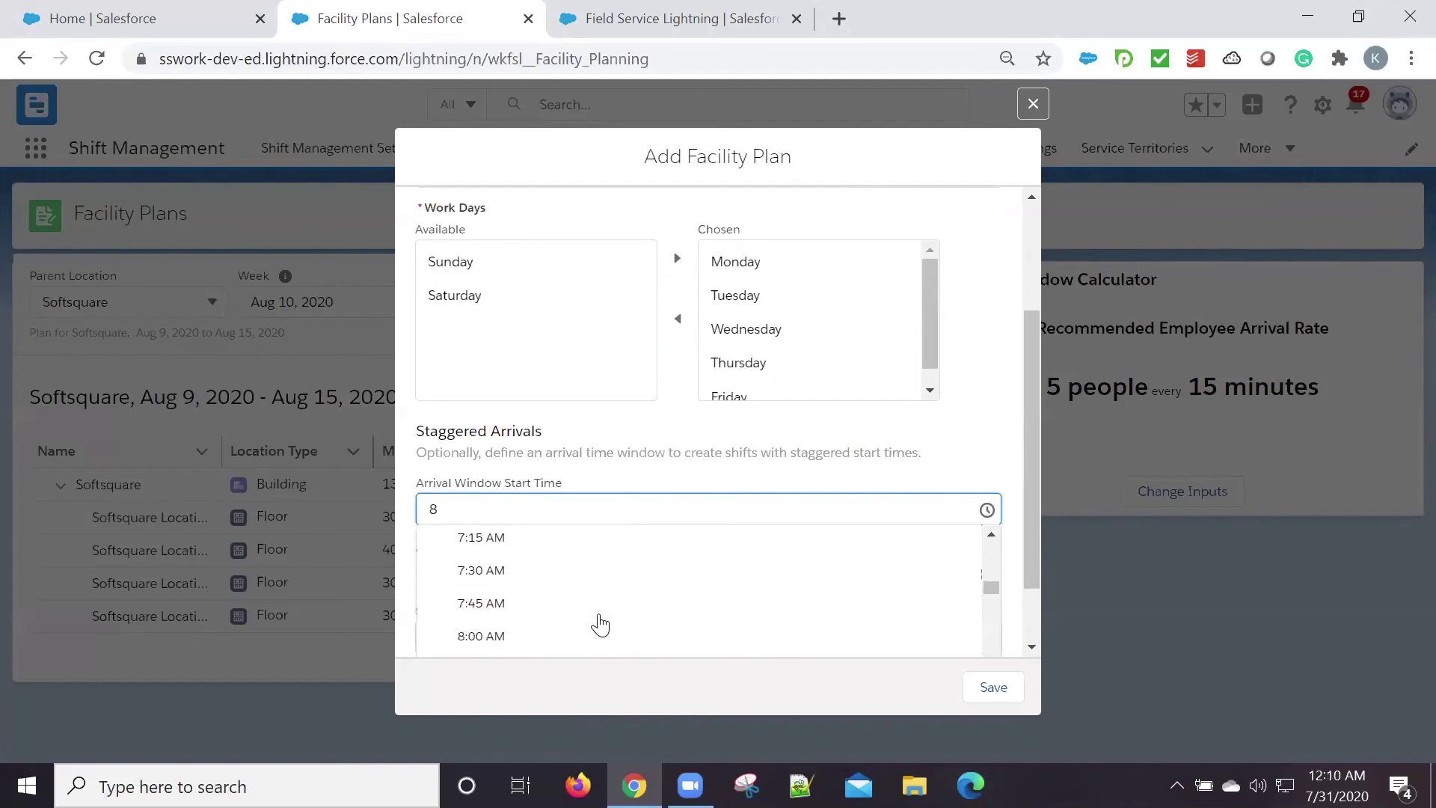
click(549, 642)
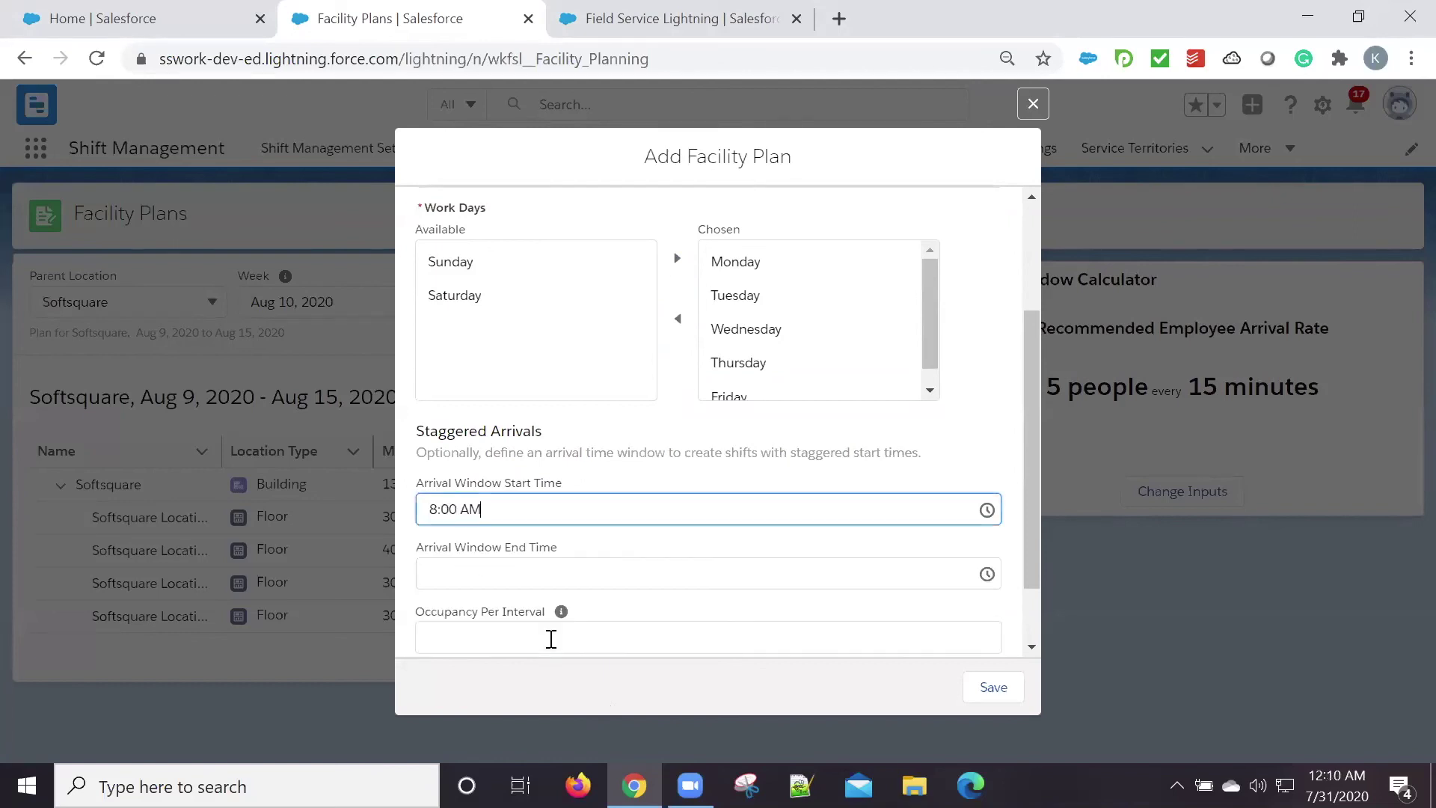
Set the arrival window end time to 11:45 AM.
click(591, 566)
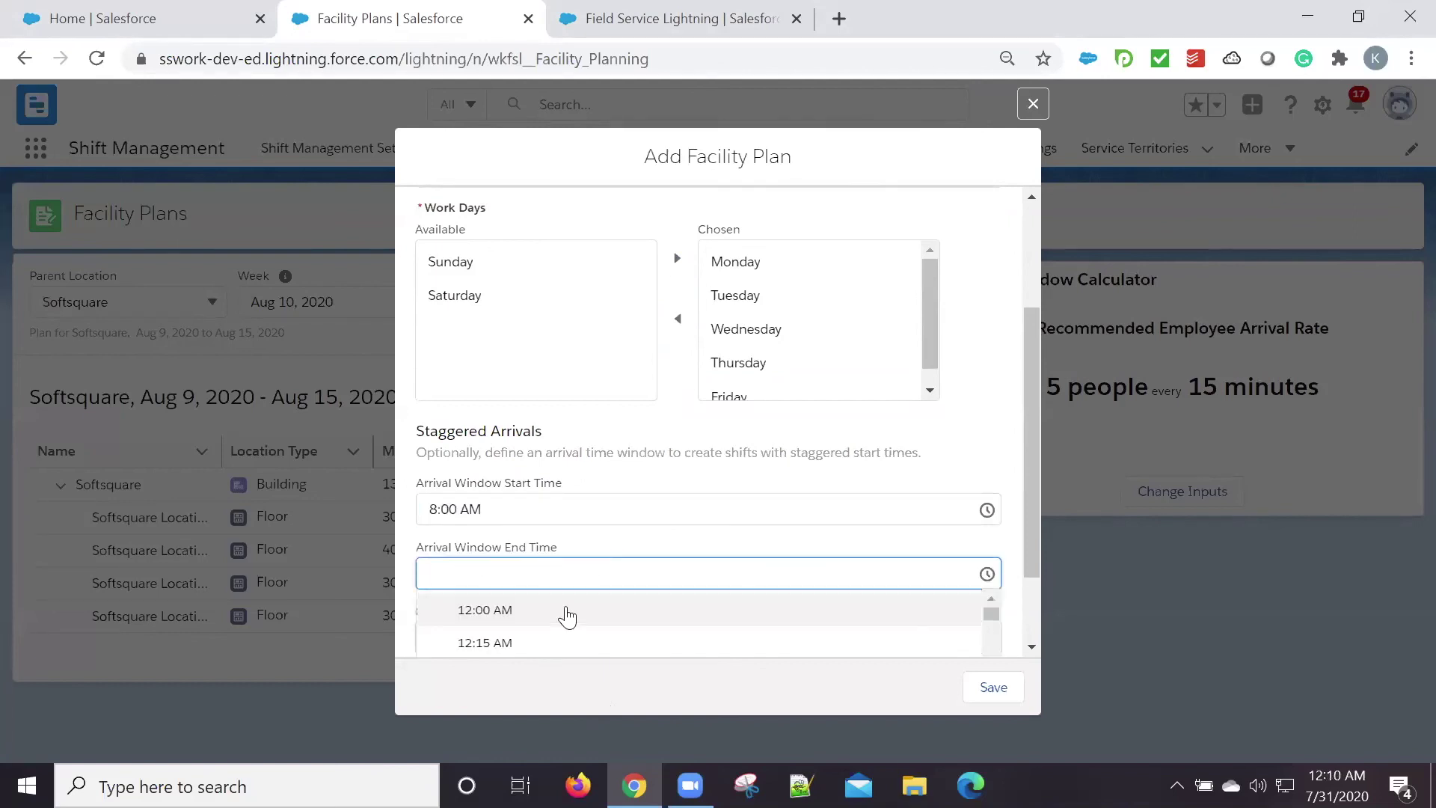
scroll(567, 621, down, 12)
scroll(567, 621, down, 9)
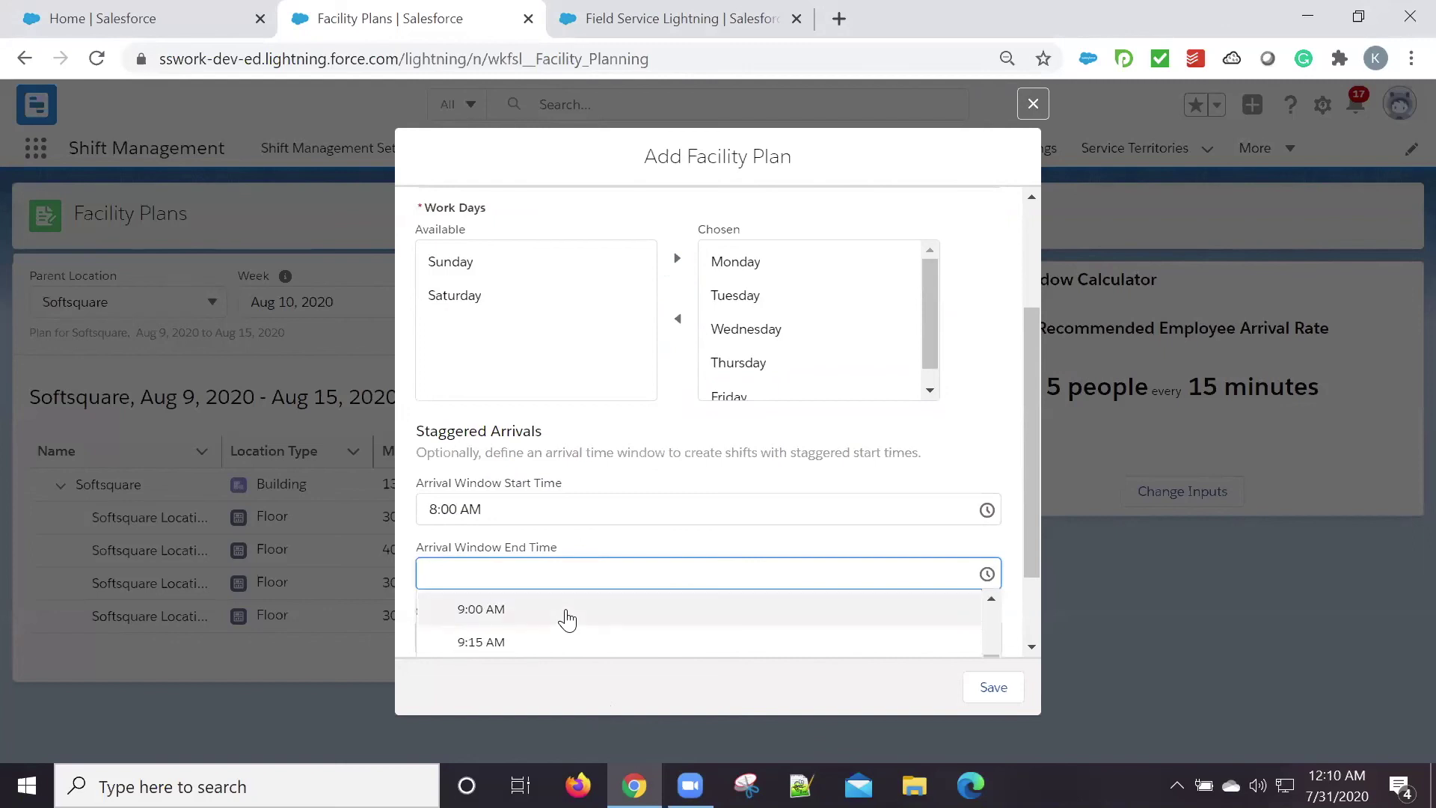
scroll(567, 620, up, 1)
click(567, 619)
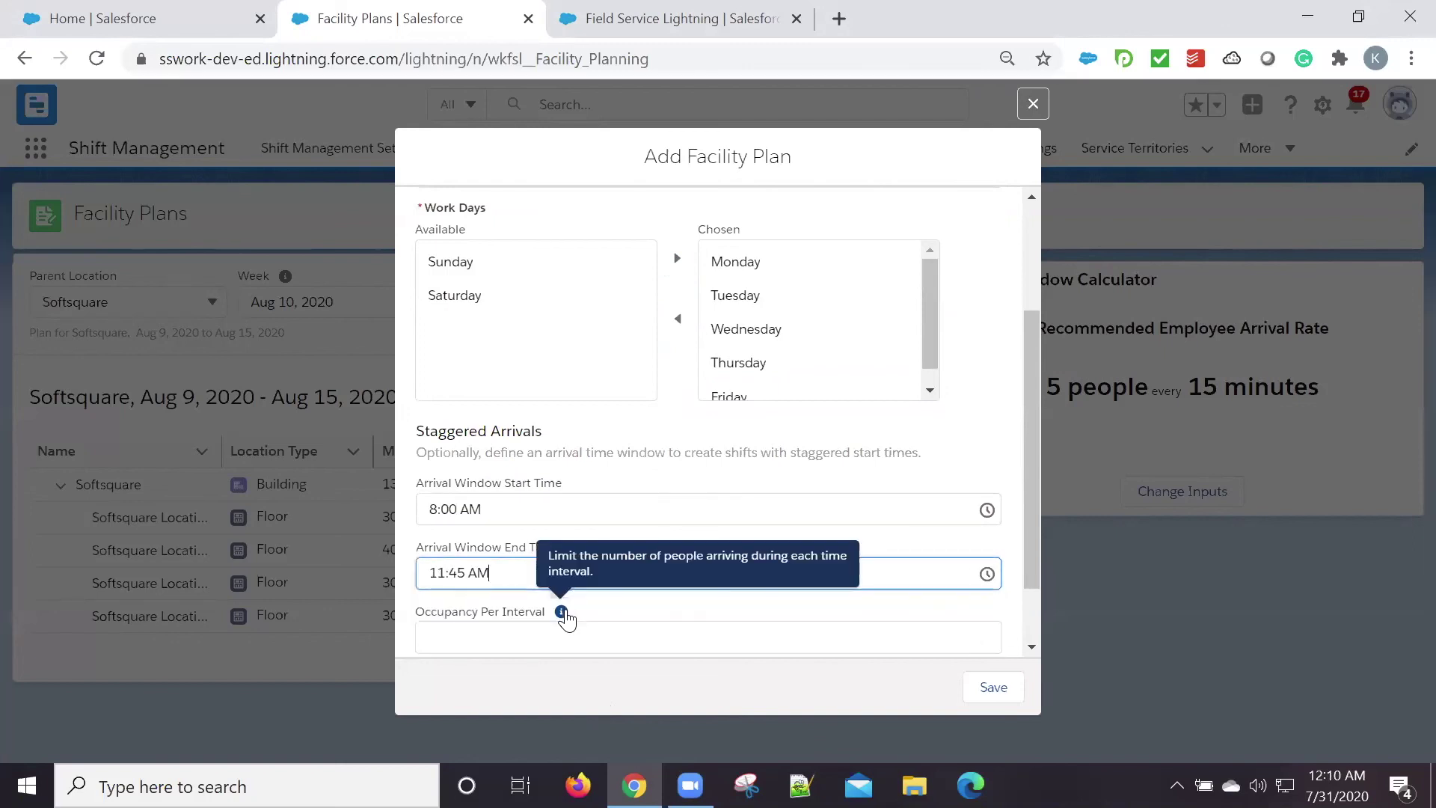
Set the occupancy per interval to 5 and the arrival interval to 15, and save the facility plan.
scroll(493, 549, down, 1)
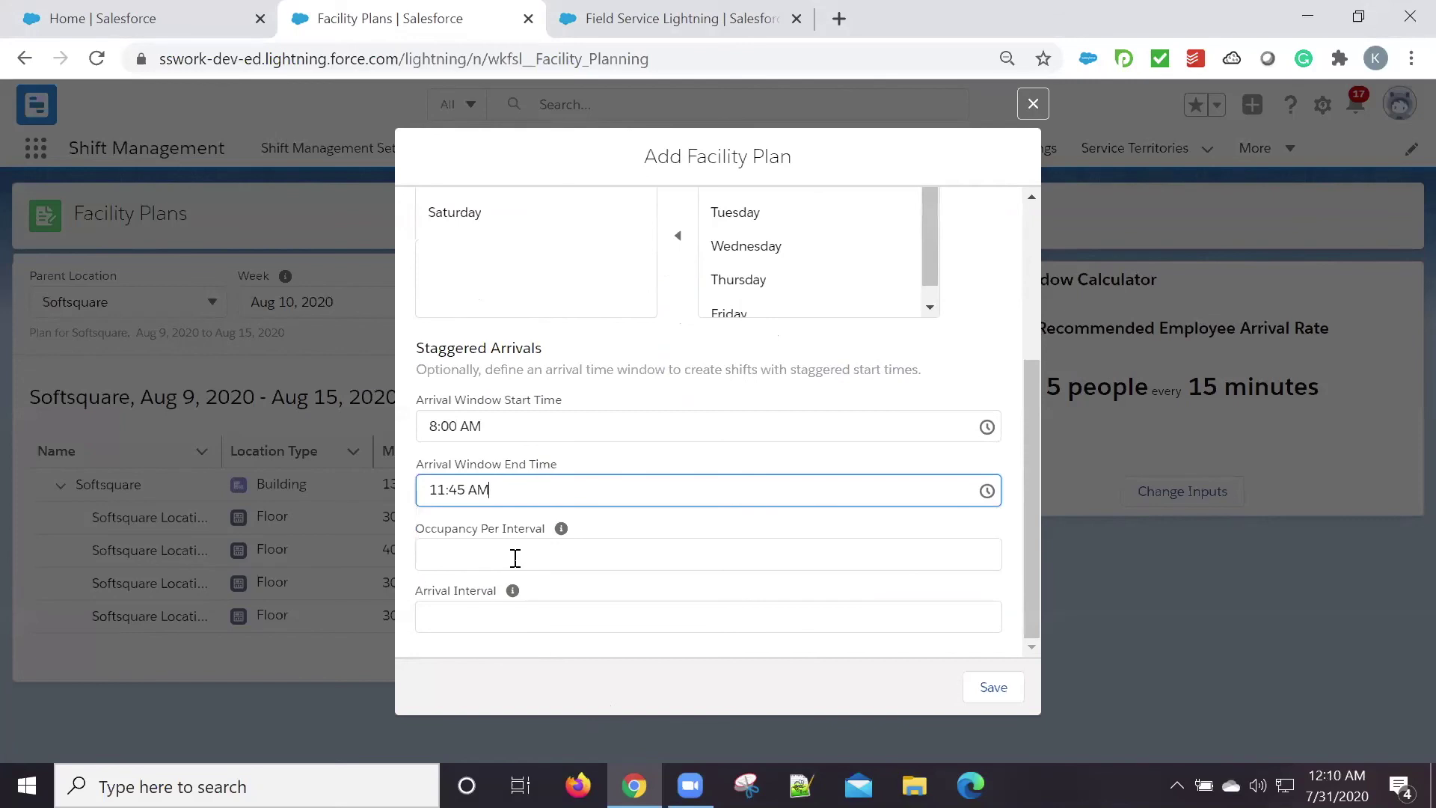
click(513, 558)
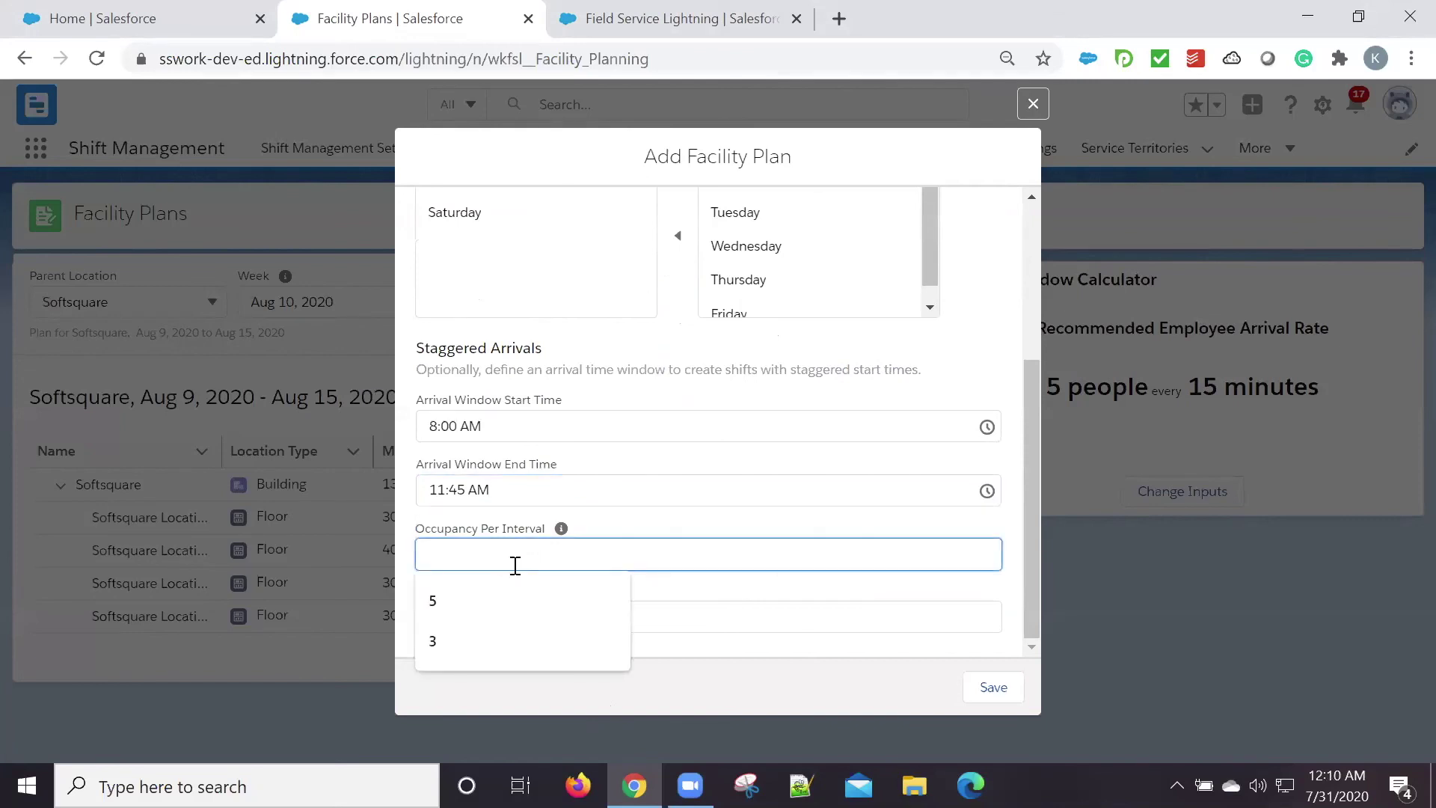
click(495, 600)
click(499, 615)
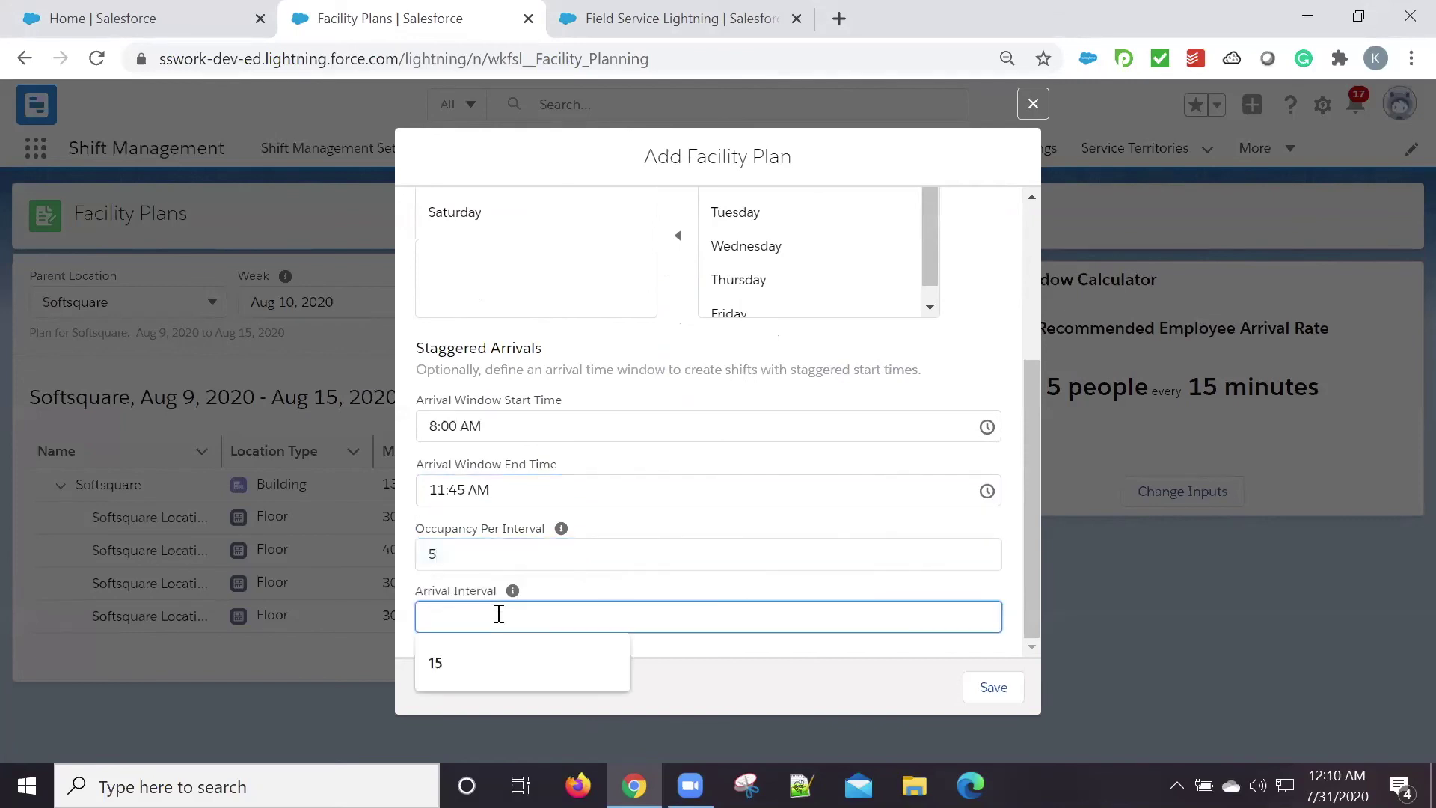
text(15)
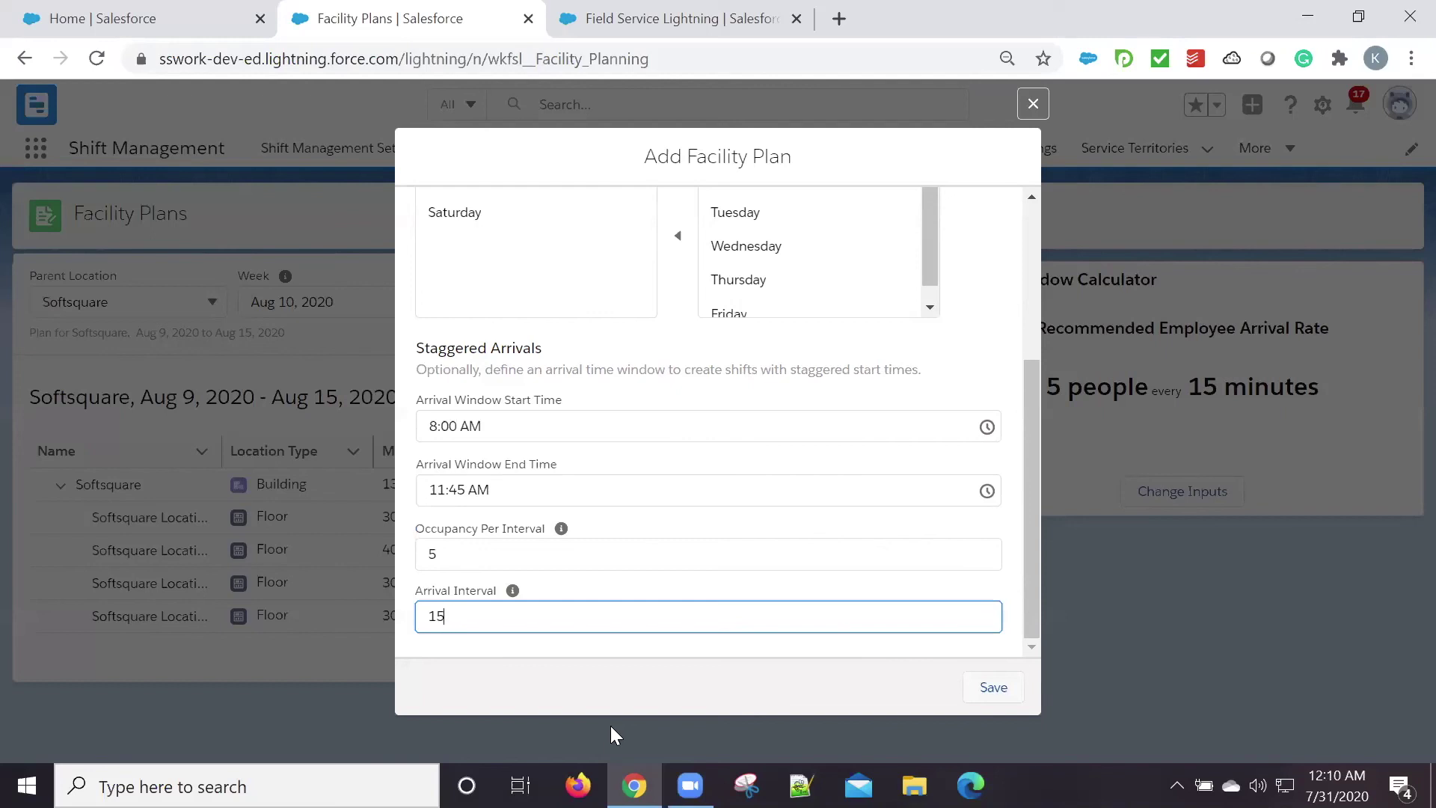
click(994, 686)
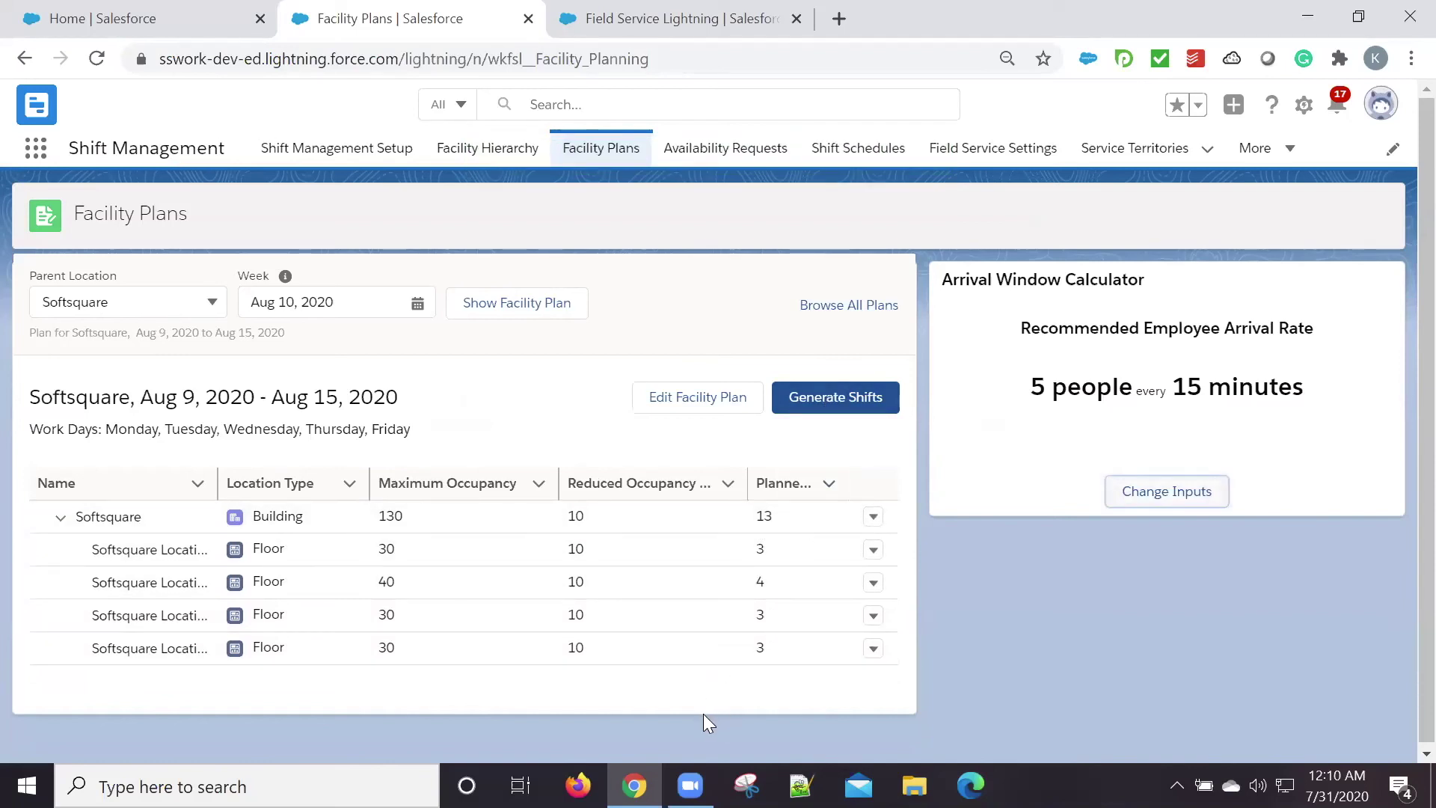
Generate shifts for the Softsquare facility plan with a calculation start time of 9:30 AM.
click(859, 407)
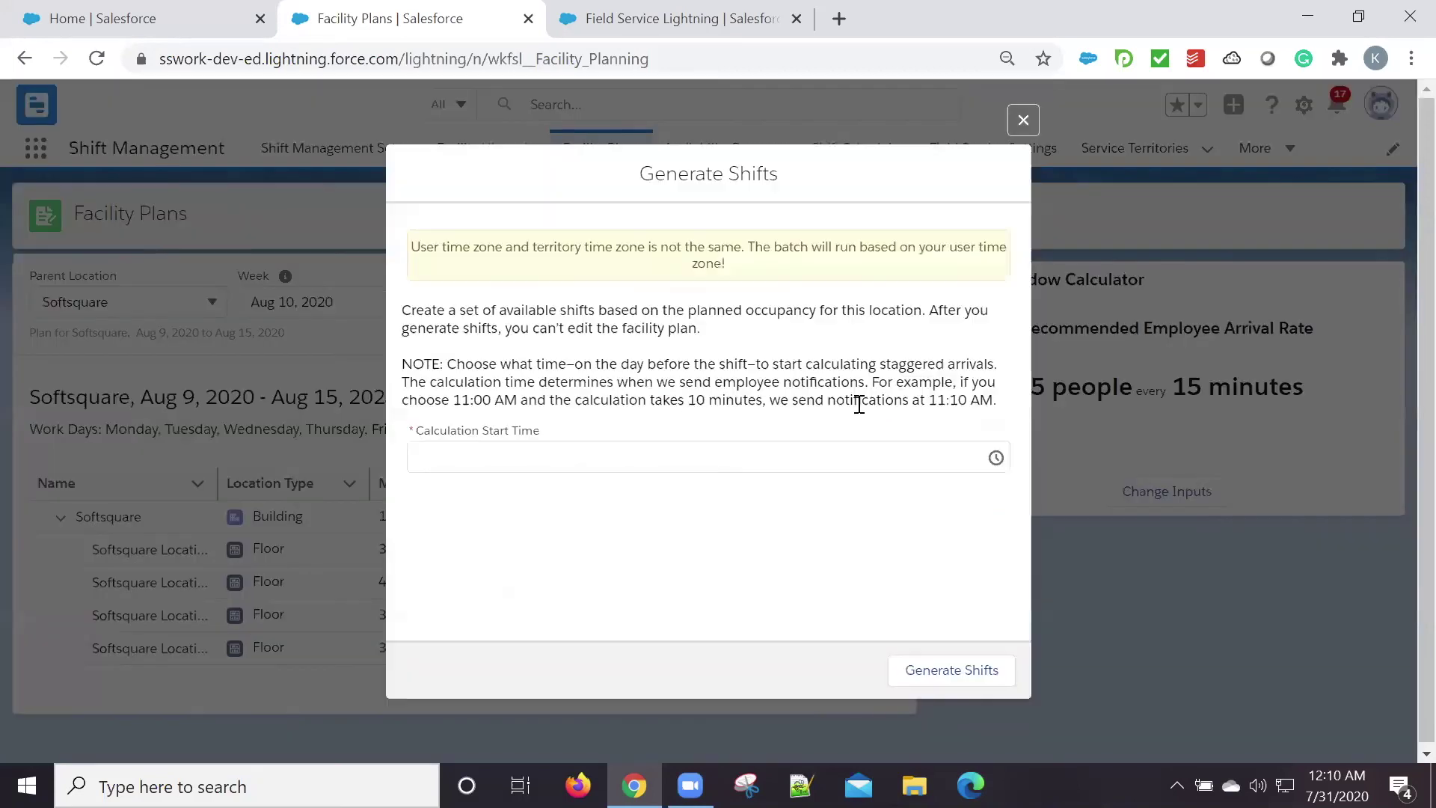
click(948, 456)
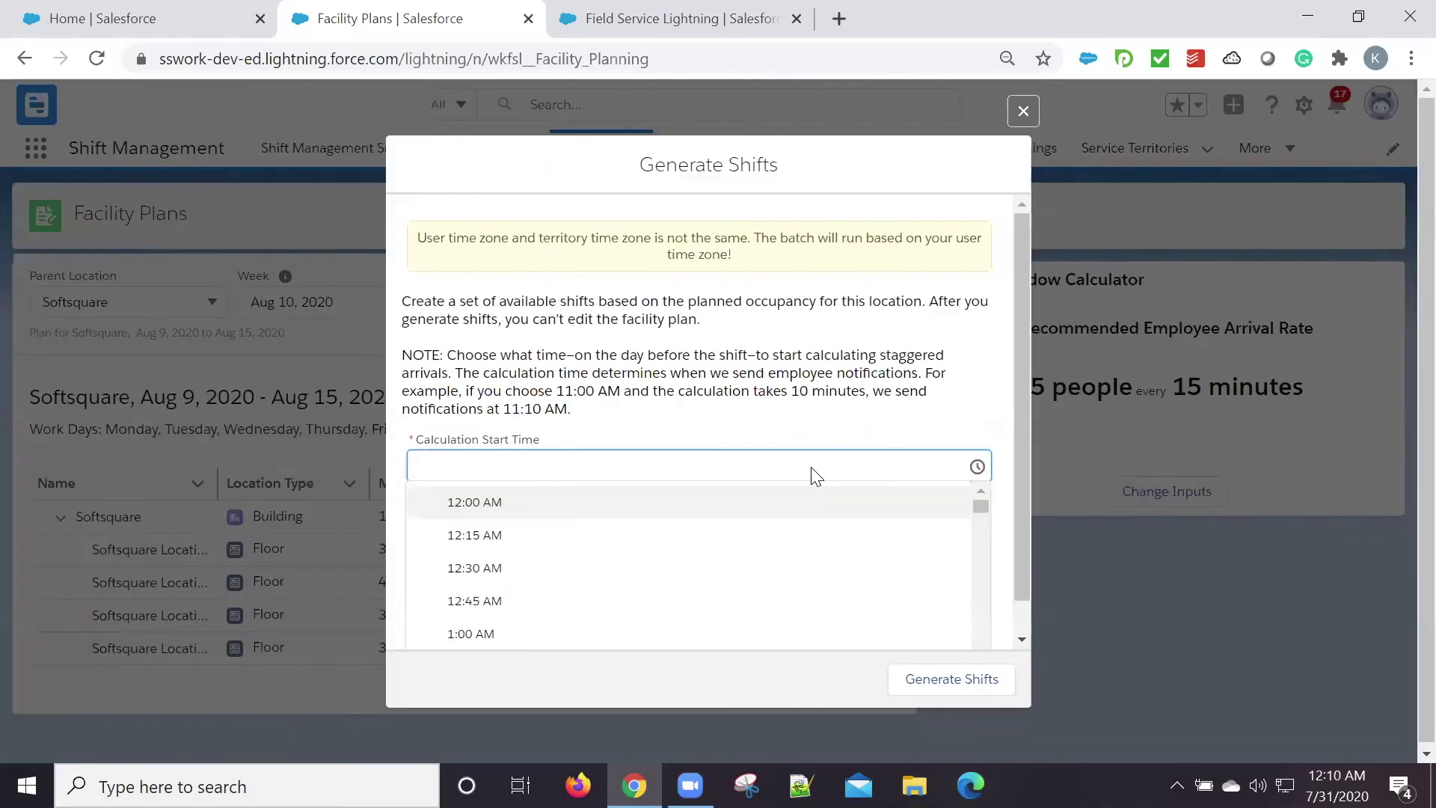
scroll(648, 596, down, 15)
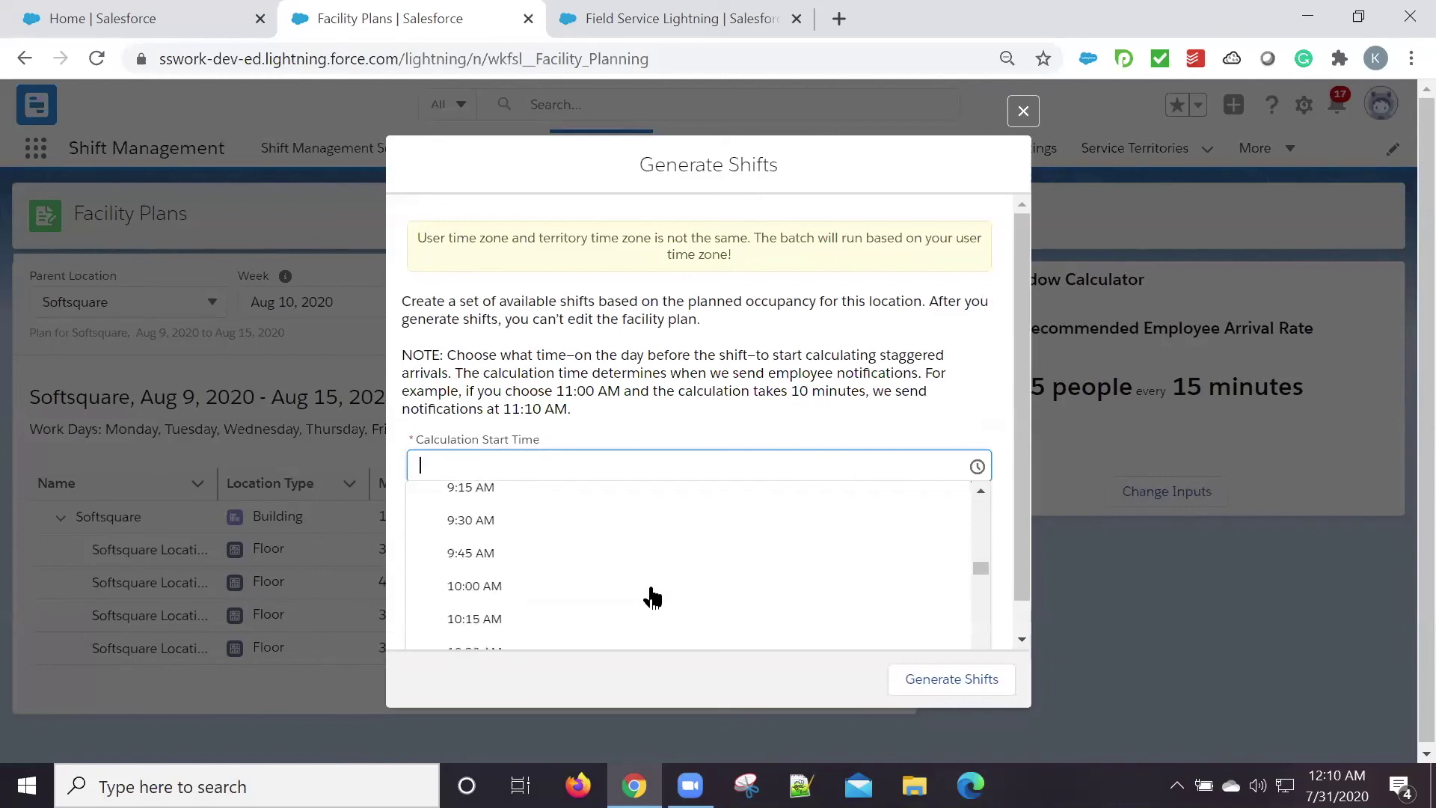
click(590, 542)
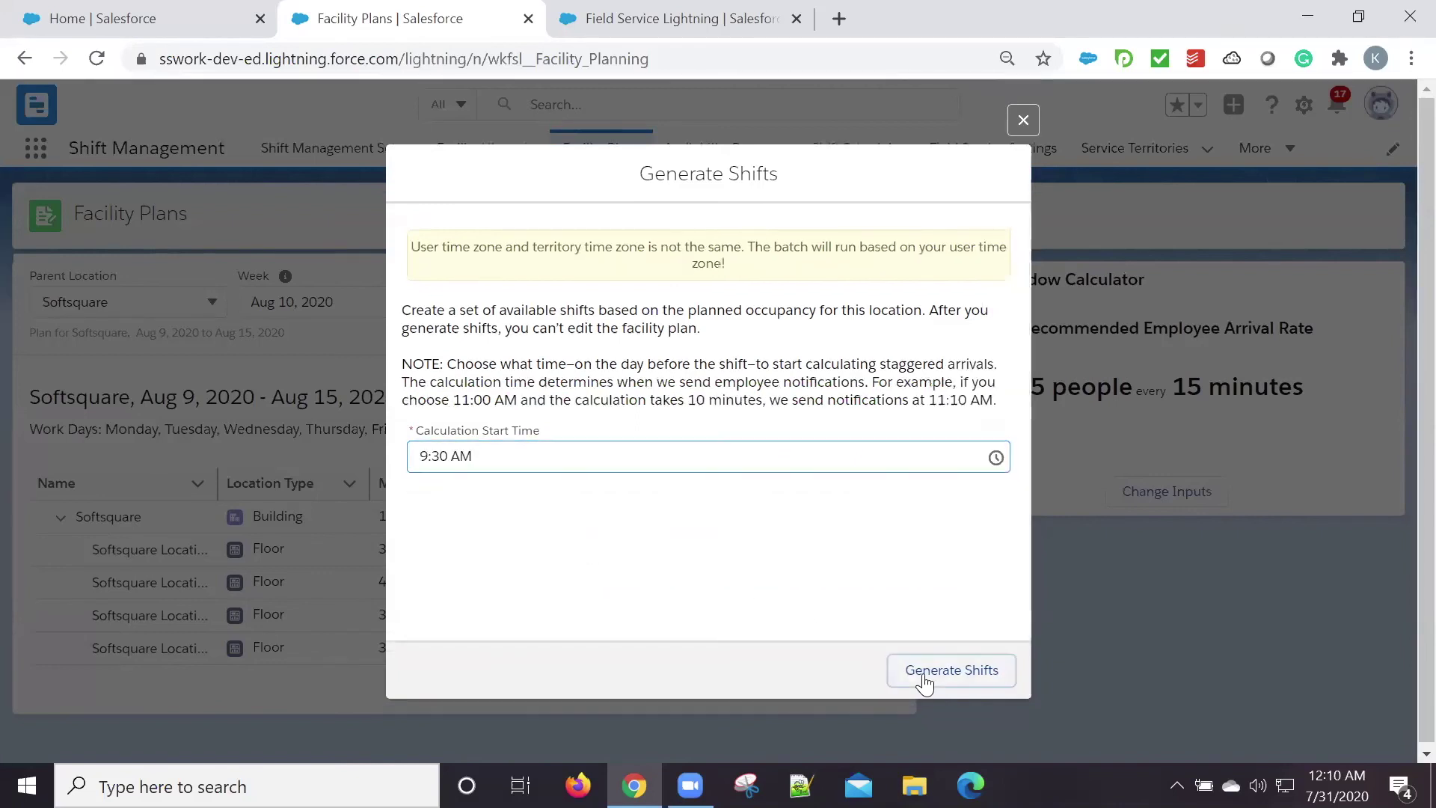
click(924, 677)
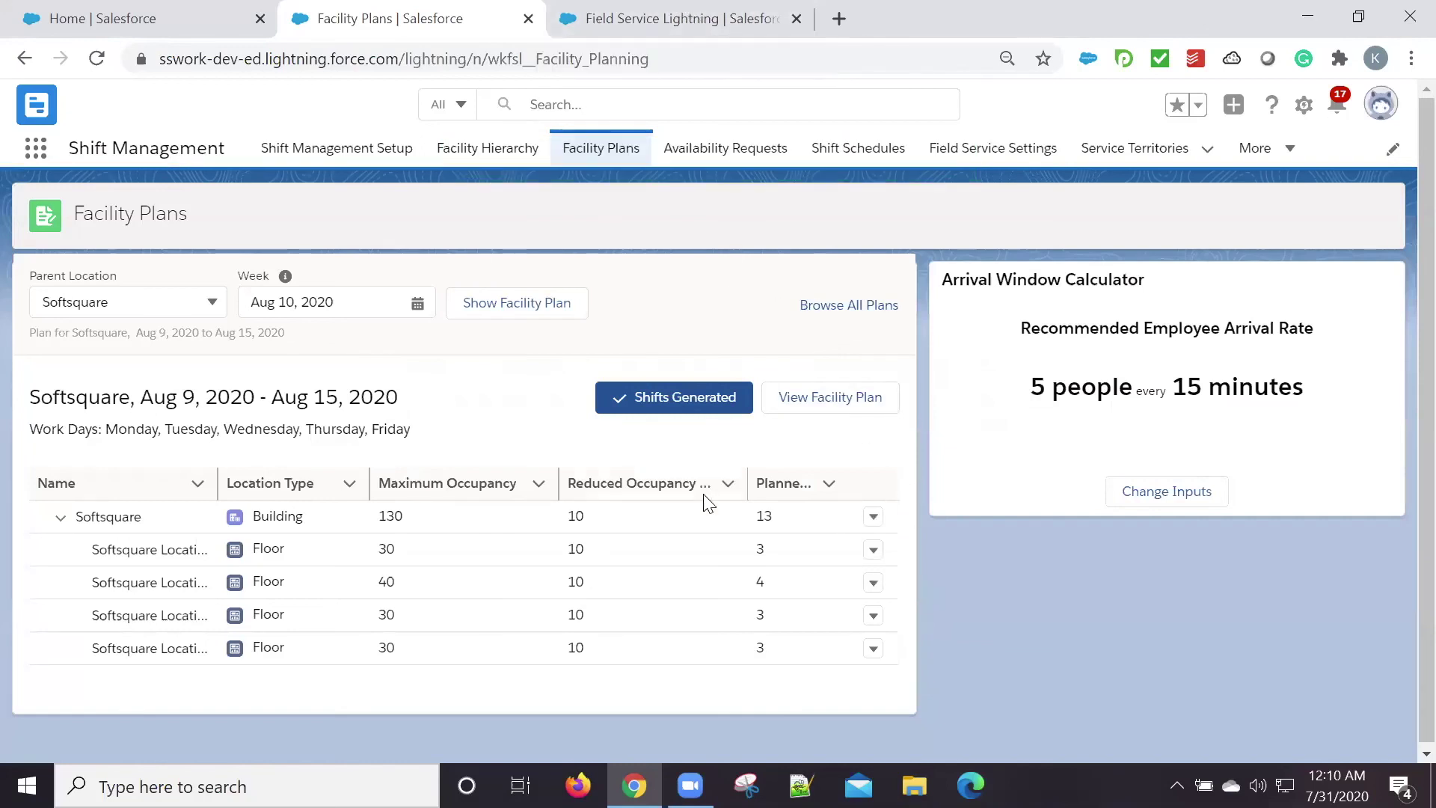
Open Availability Requests and set the availability range from Aug 10, 2020 to Aug 14, 2020.
click(757, 166)
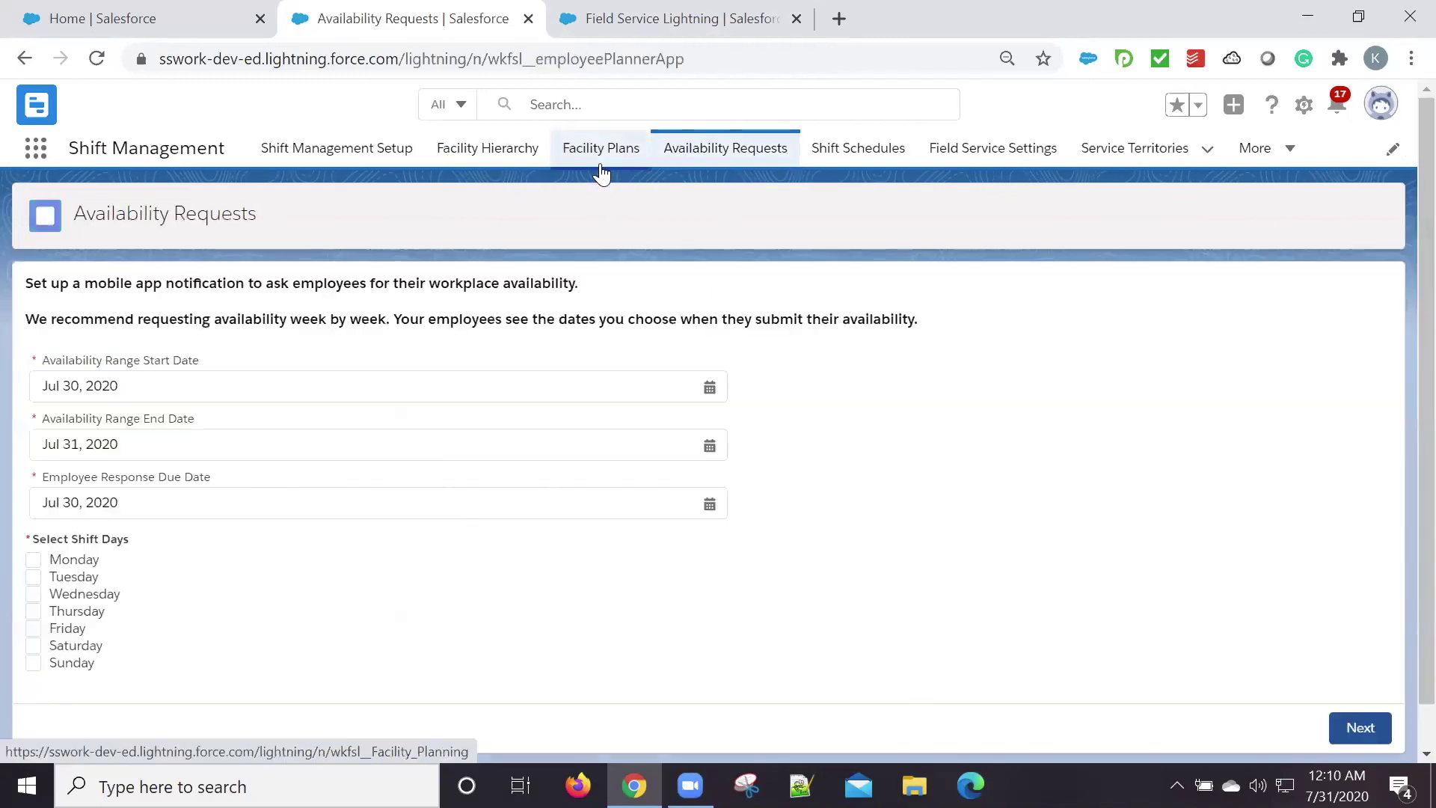
click(543, 381)
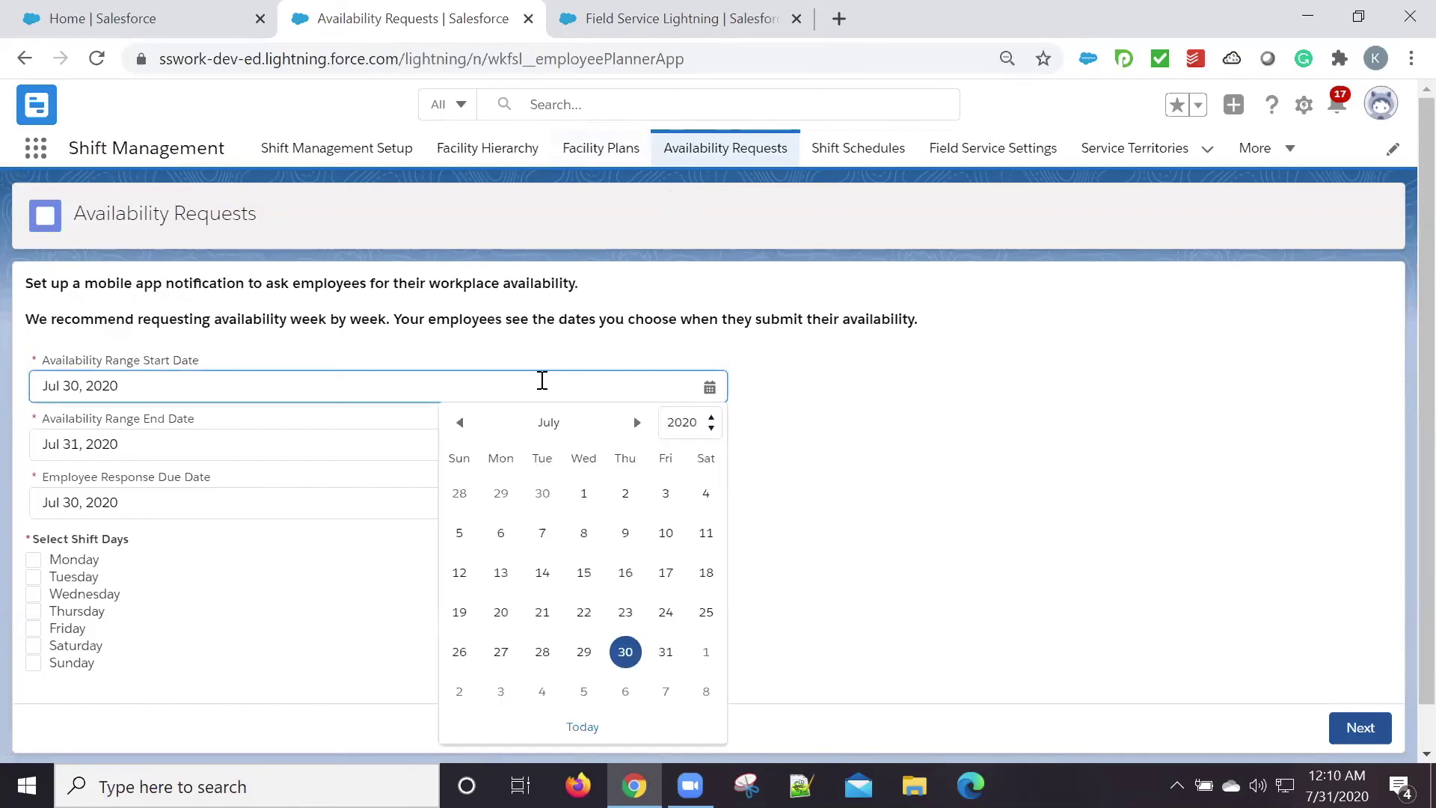
click(637, 424)
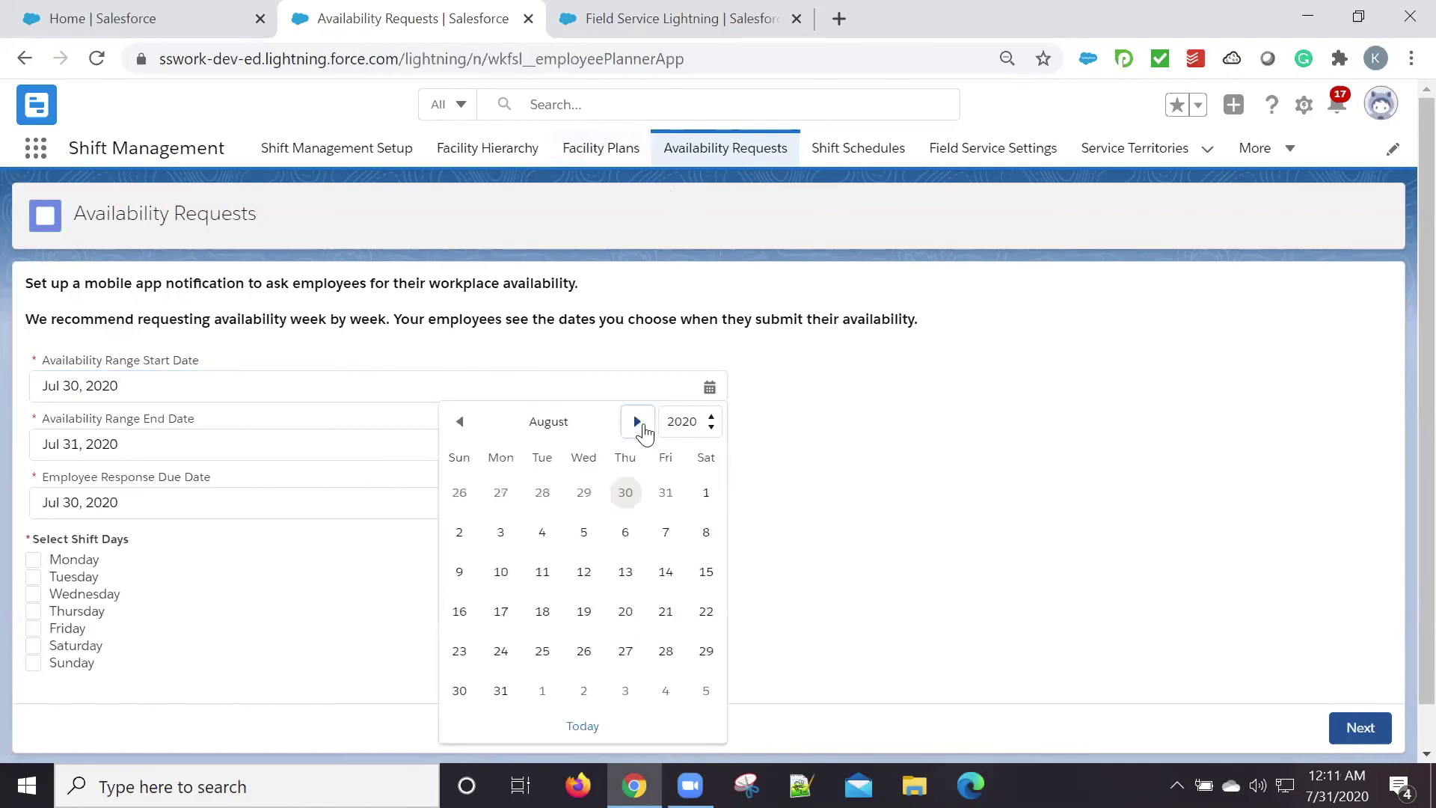
click(499, 579)
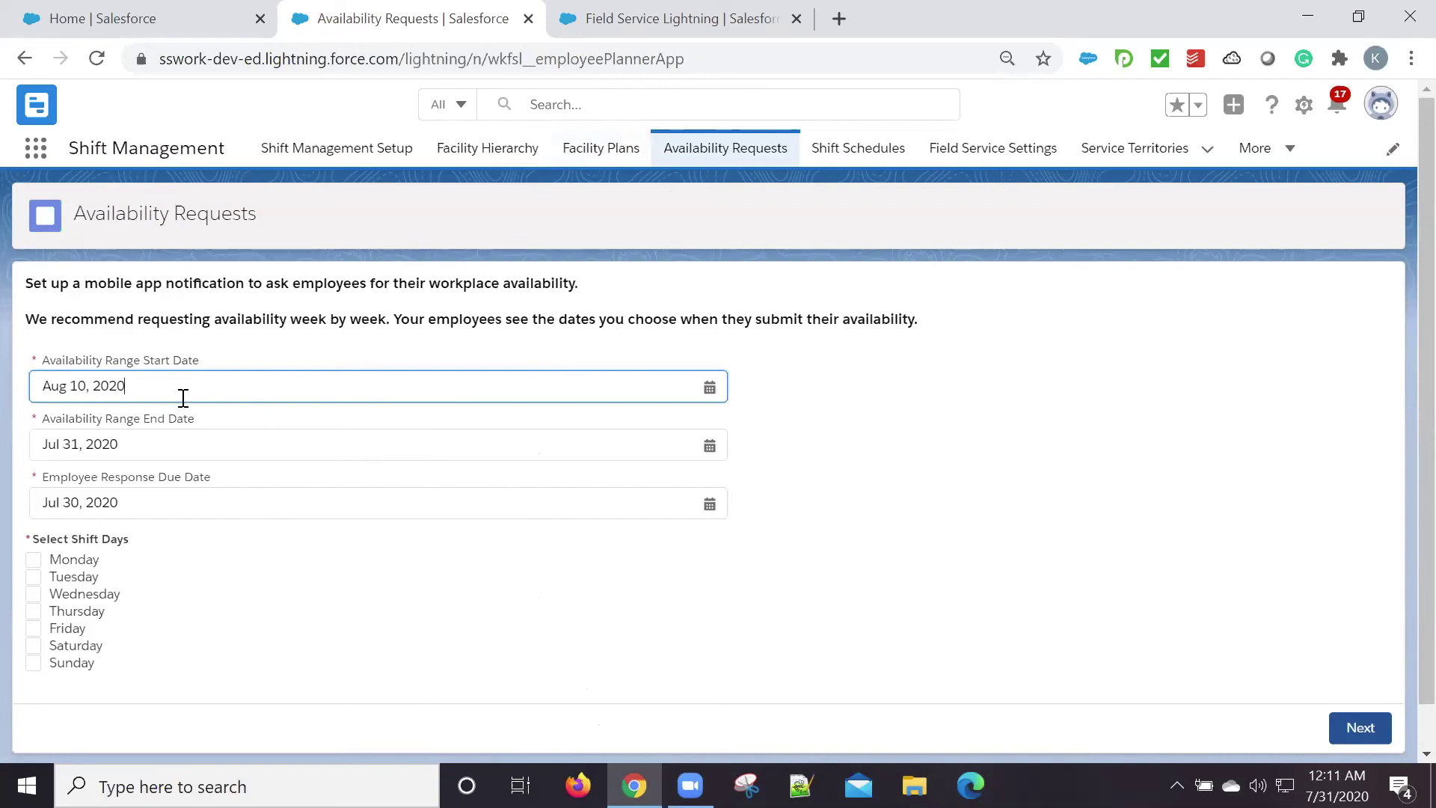
click(152, 445)
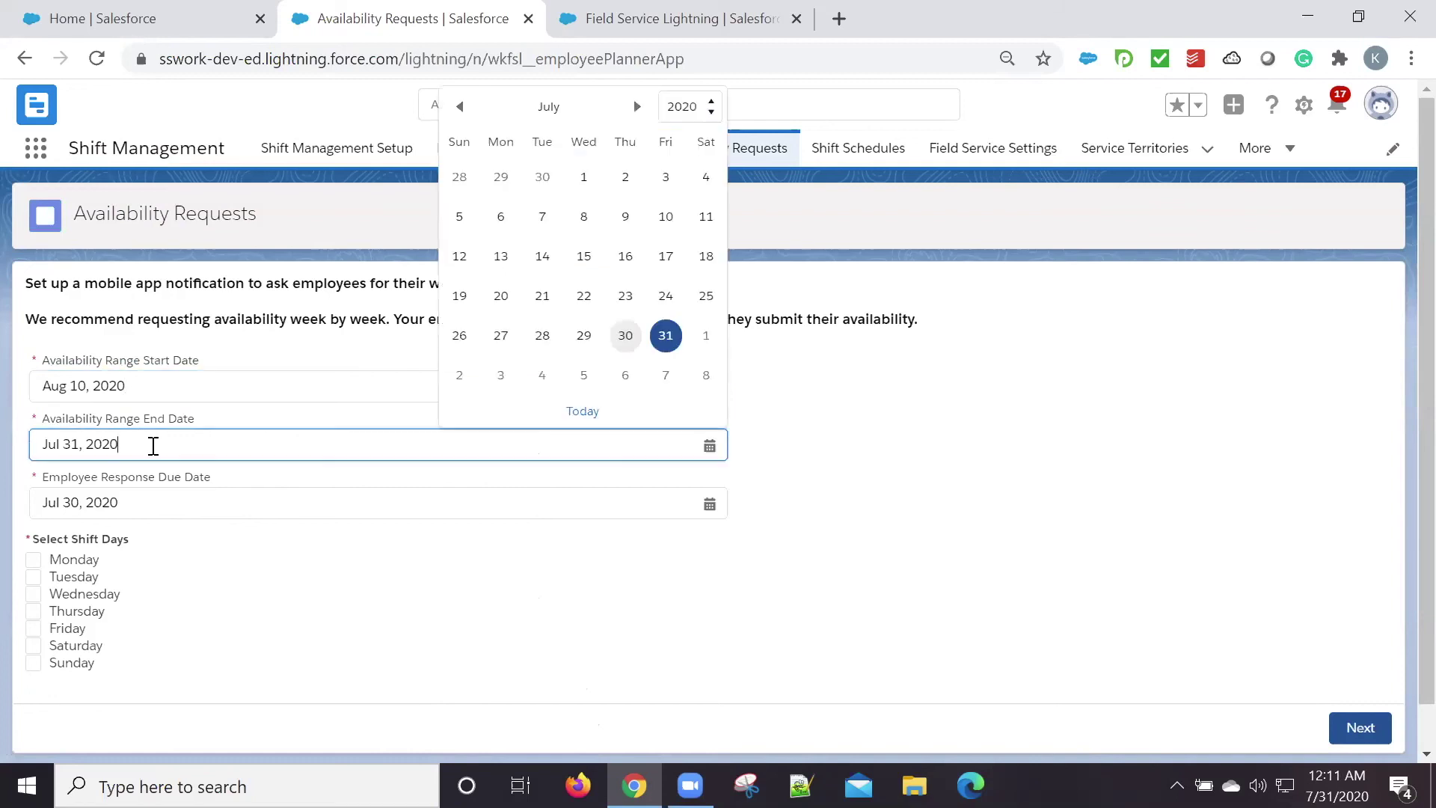
click(638, 108)
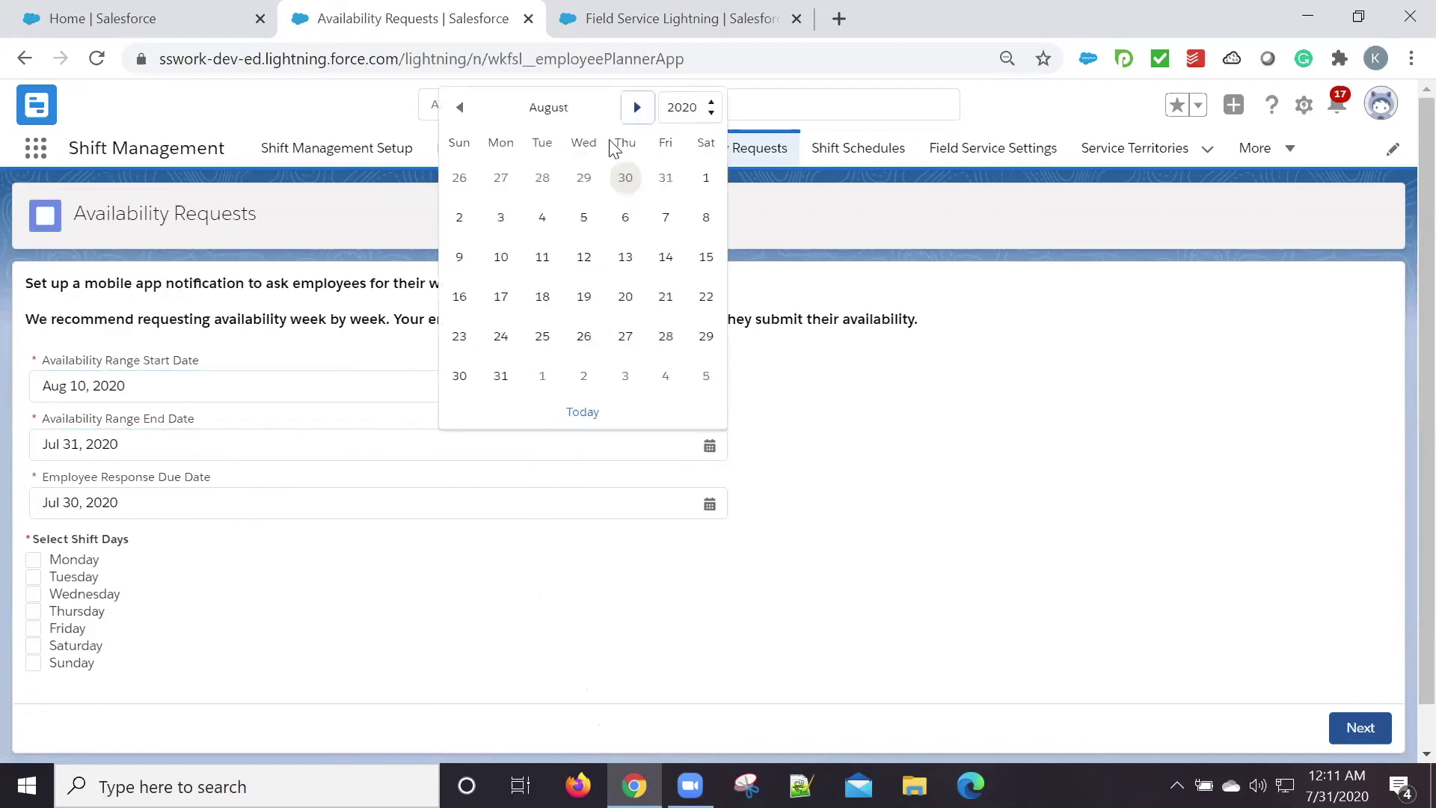
click(665, 256)
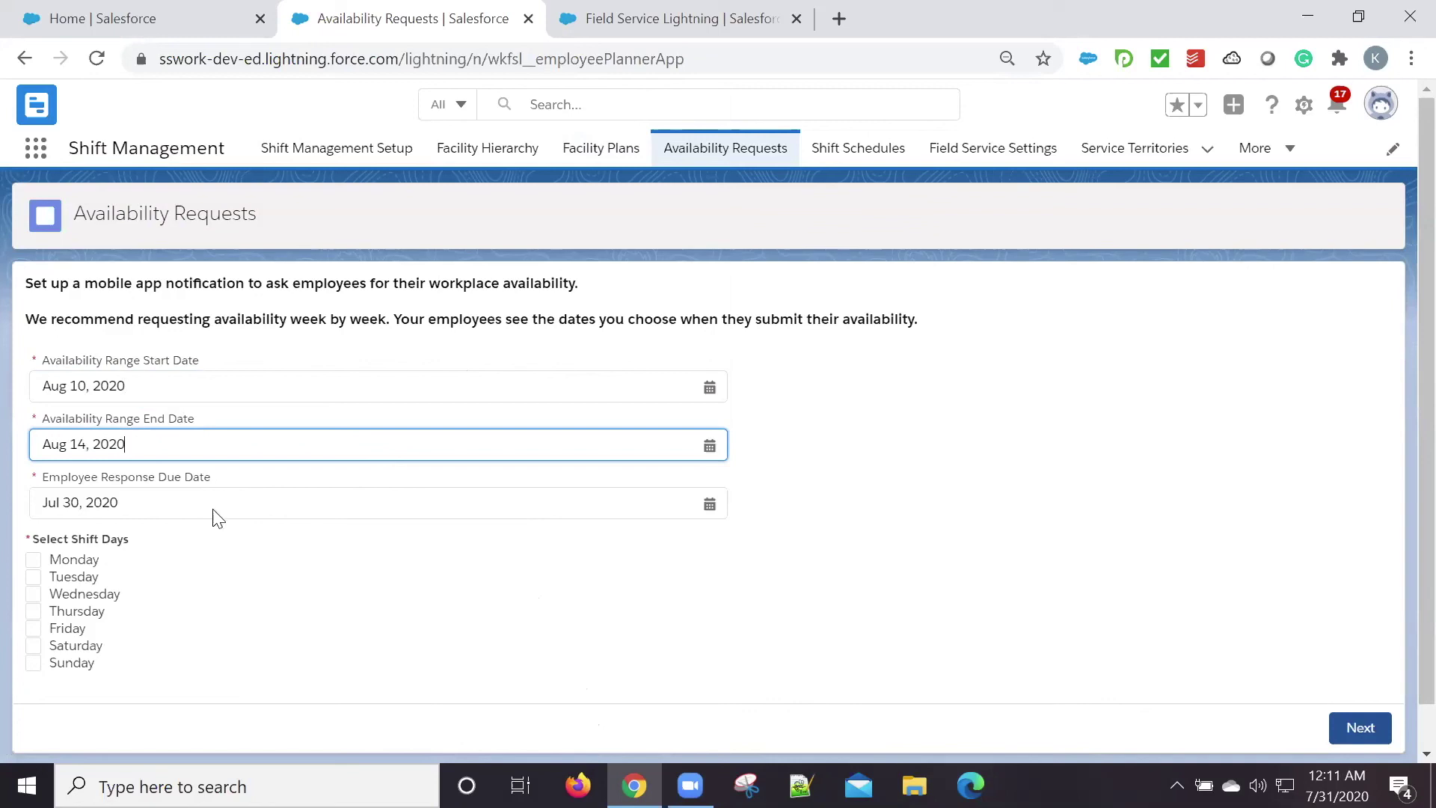
Select Monday through Friday as shift days and submit the availability request to employees.
click(34, 559)
click(33, 592)
click(34, 578)
click(34, 611)
click(34, 629)
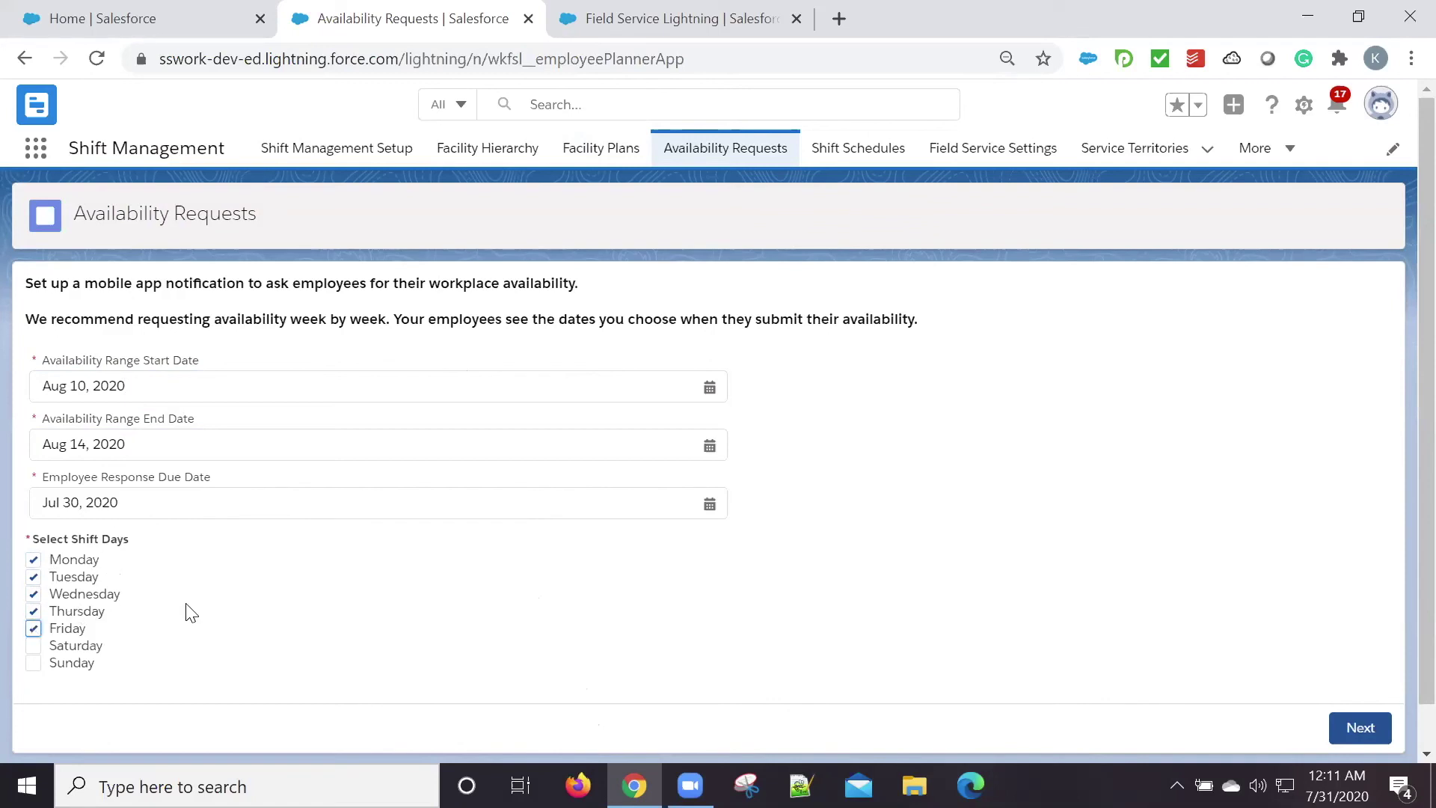
click(1344, 716)
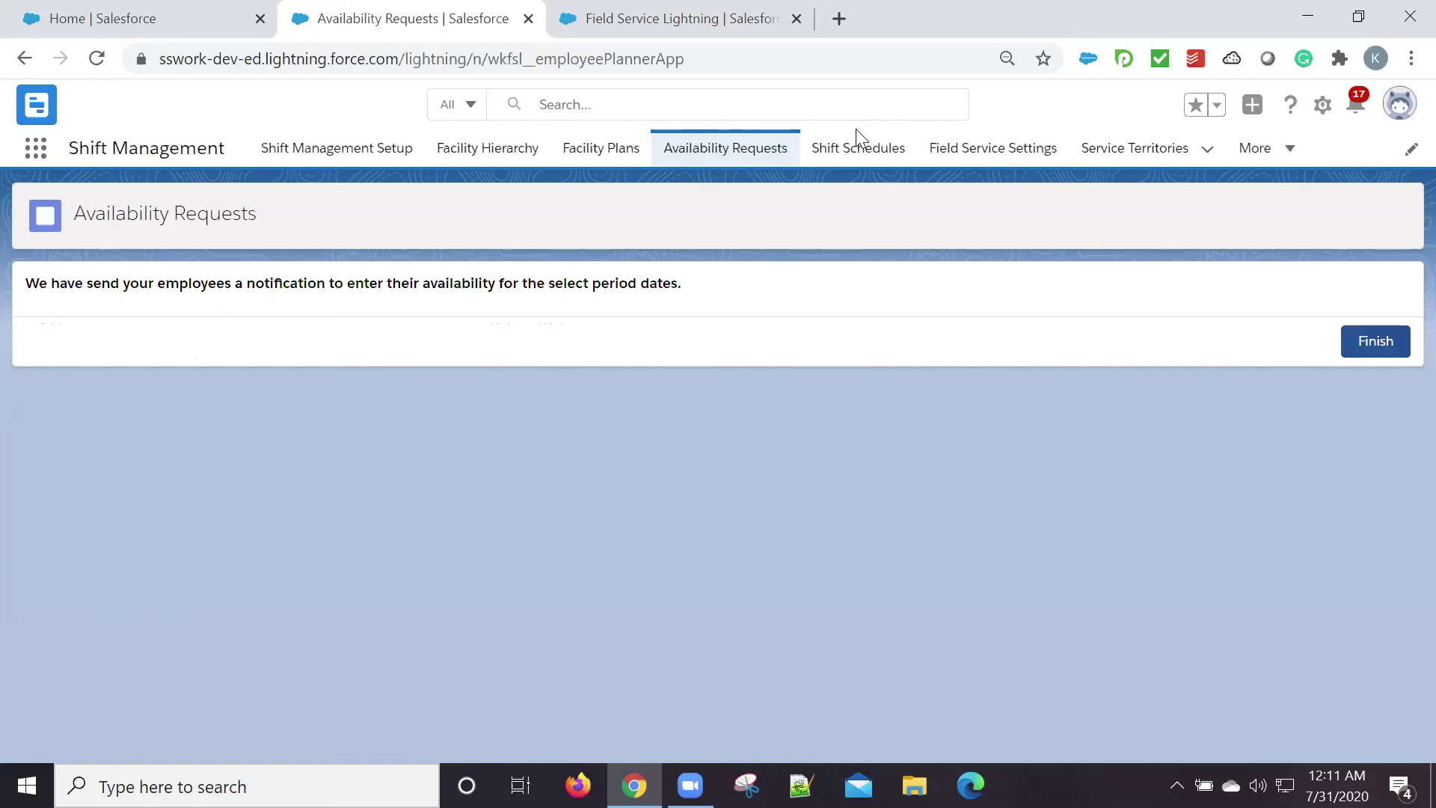
Examine the August 3, 2020 shift schedule on the Gantt chart and the details of the first Softsquare Location - C appointment.
click(700, 16)
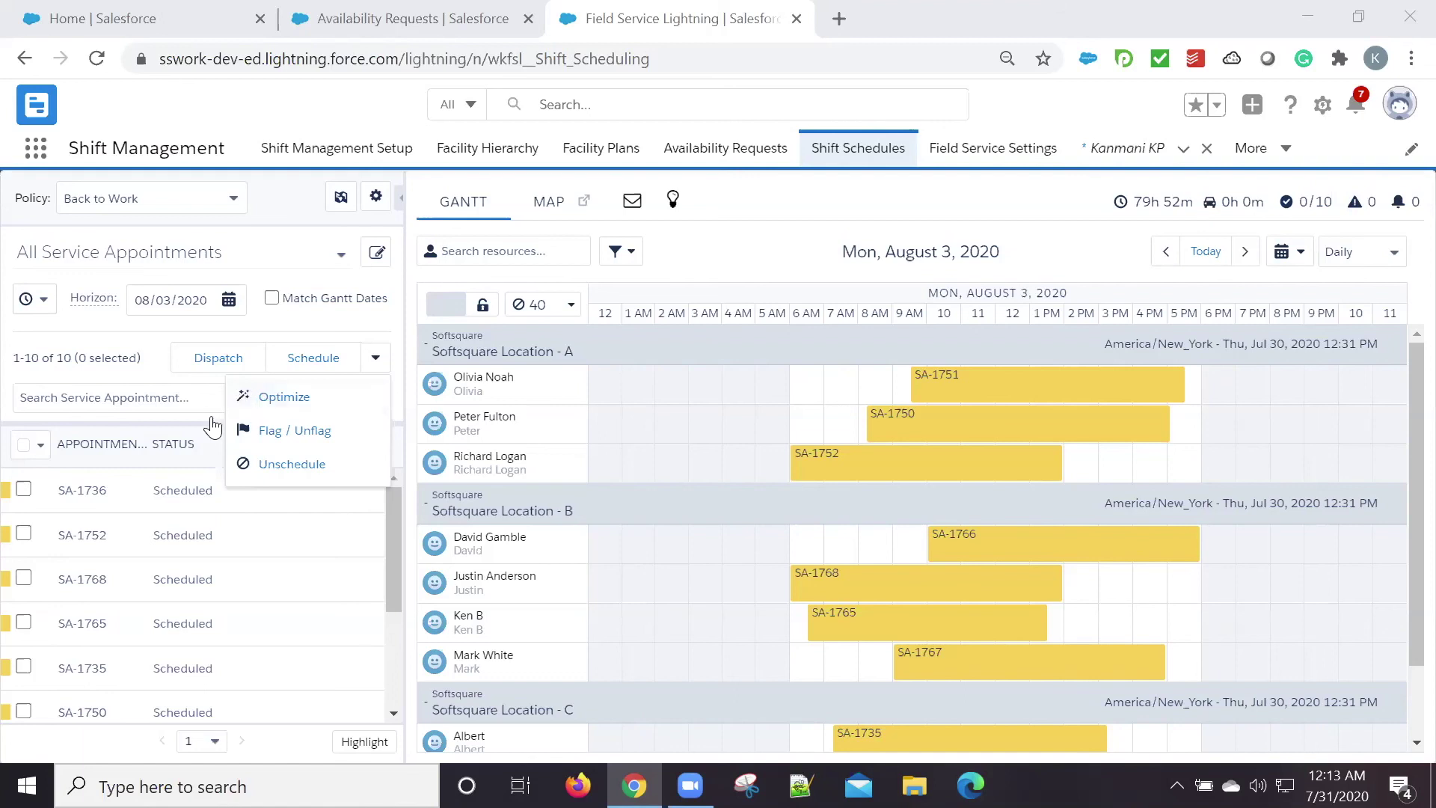
mouse_move(871, 734)
mouse_move(822, 591)
mouse_move(909, 662)
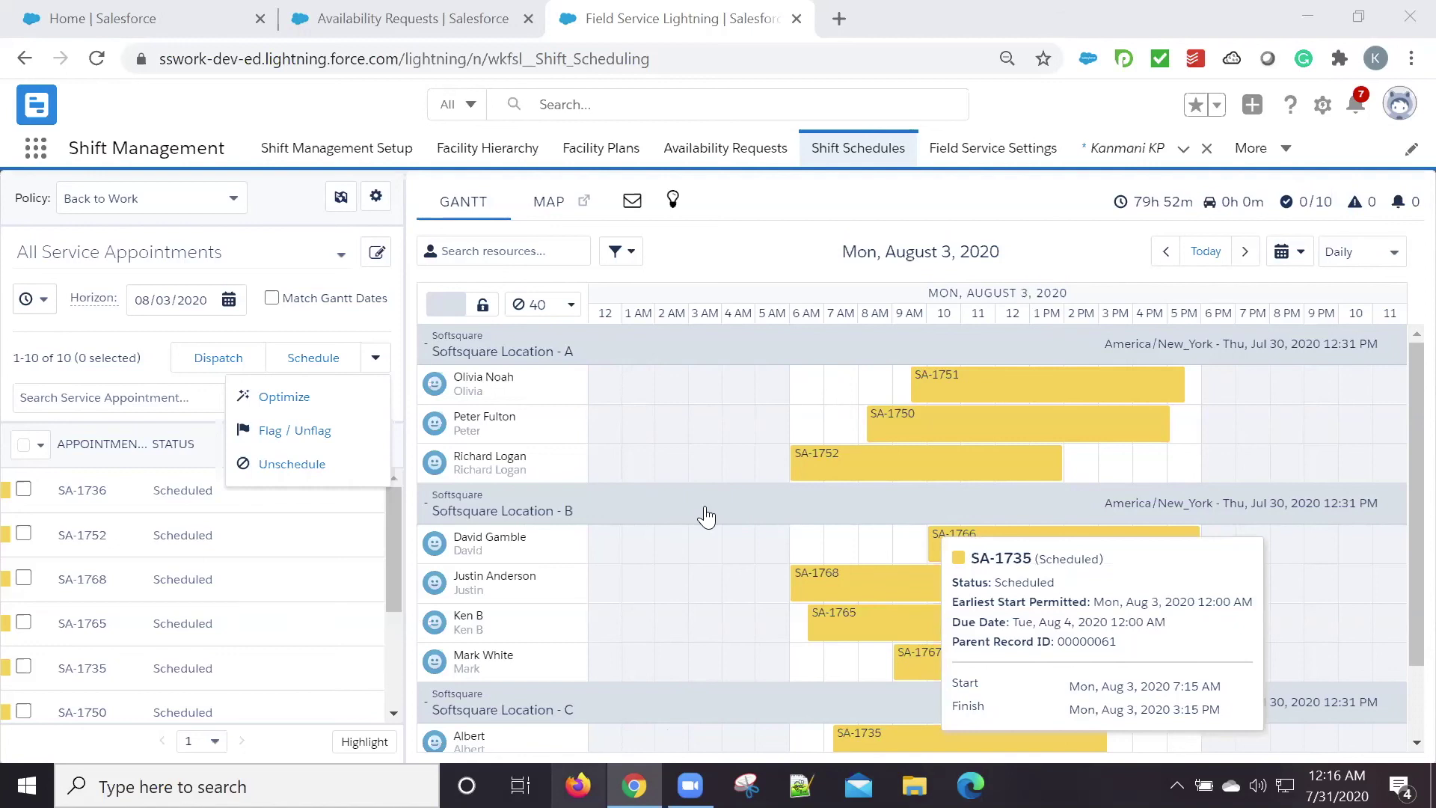
click(705, 560)
mouse_move(876, 737)
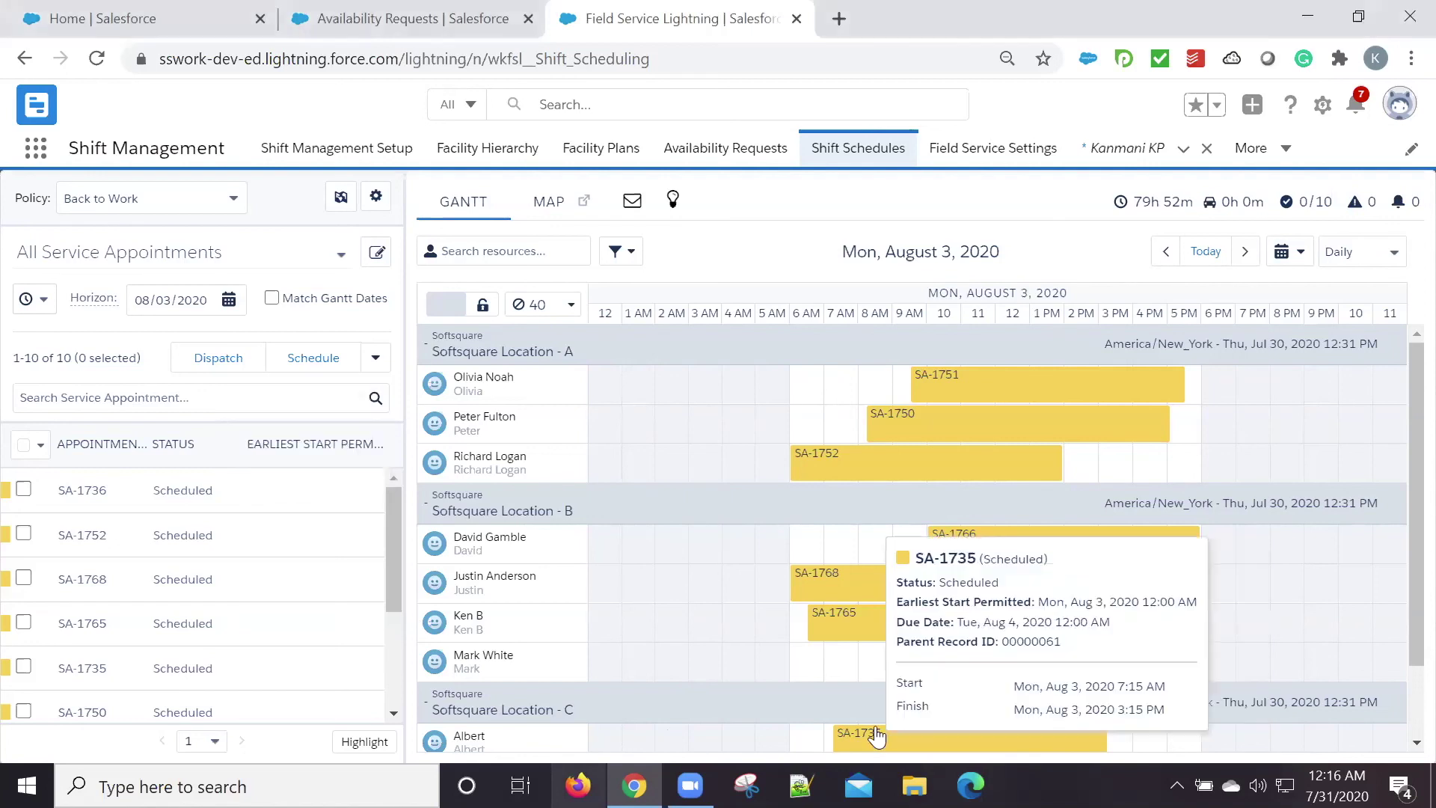